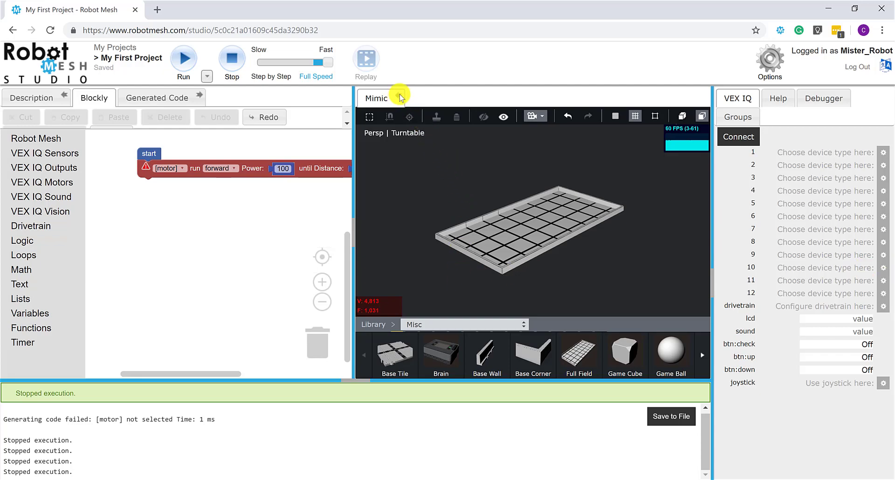
- Collapse the Mimic panel and close the console so the empty 3-D field fills the workspace
left_click(399, 97)
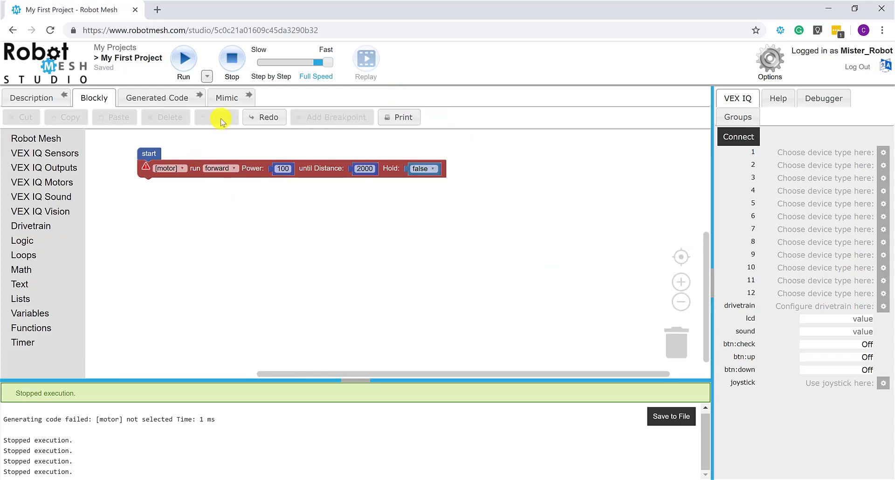
left_click(235, 99)
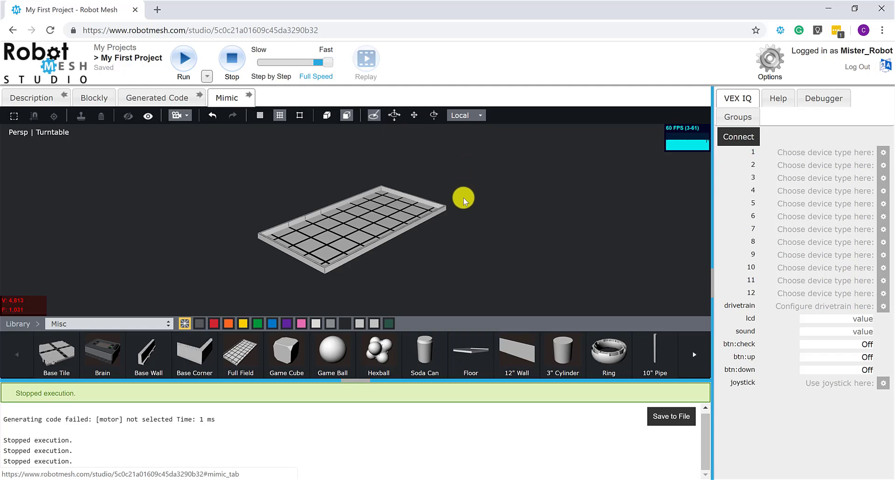
left_click(366, 385)
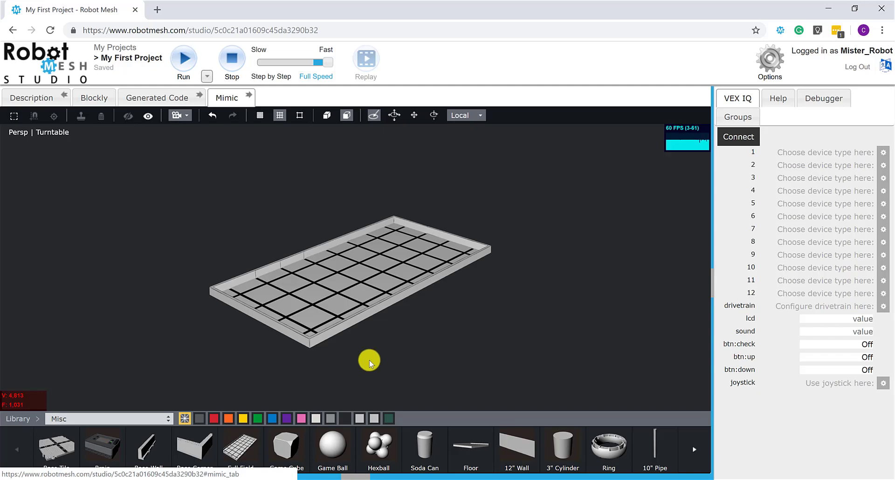
scroll(369, 363, "up", 3)
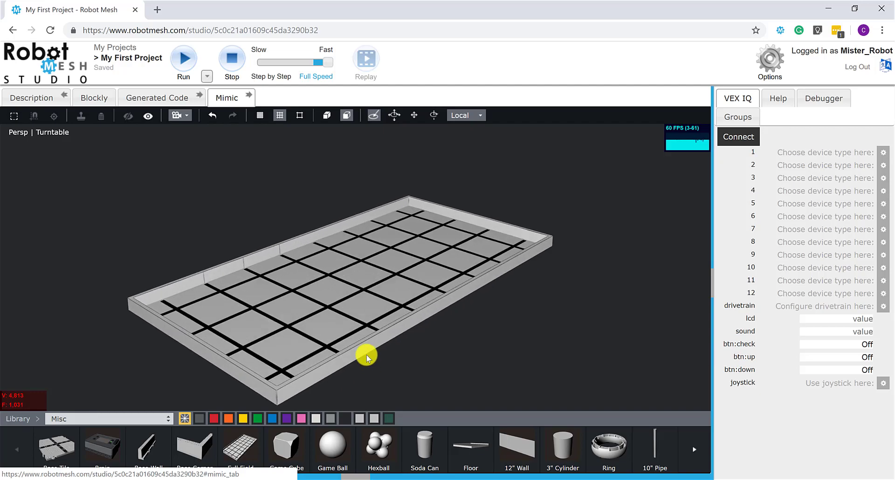
- Delete the full field and add a Base Tile from the Misc library
left_click(364, 351)
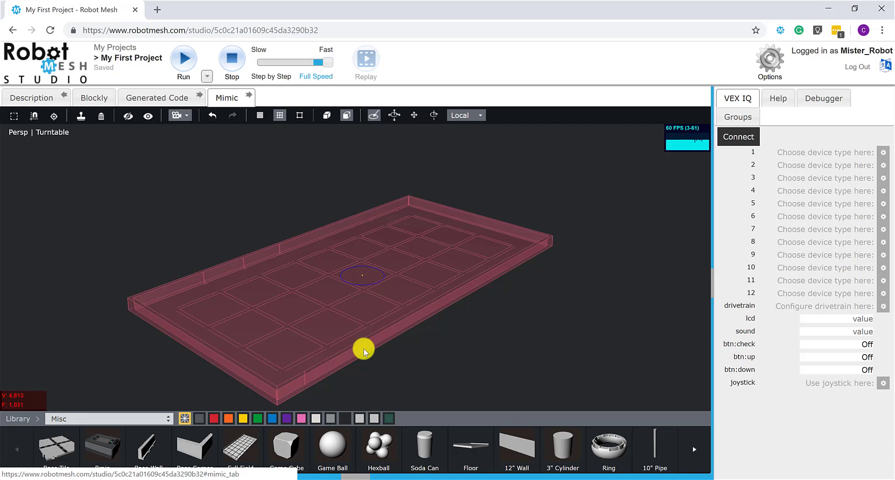
left_click(103, 116)
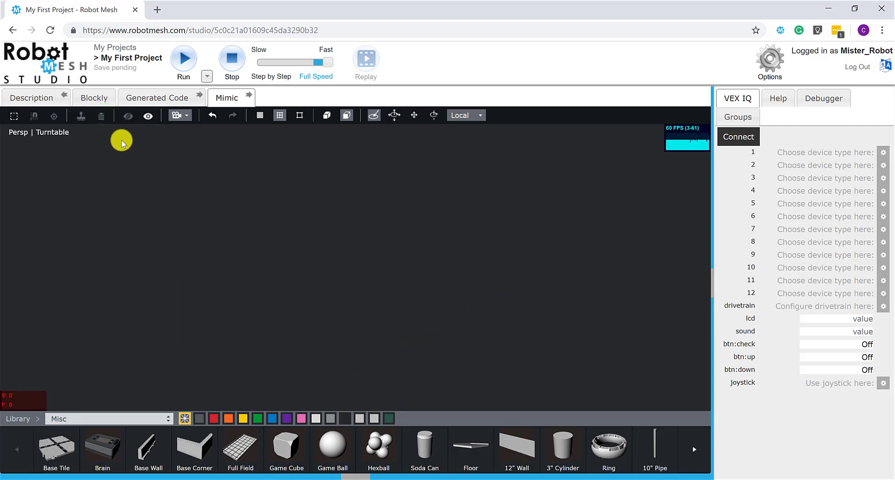
left_click(147, 419)
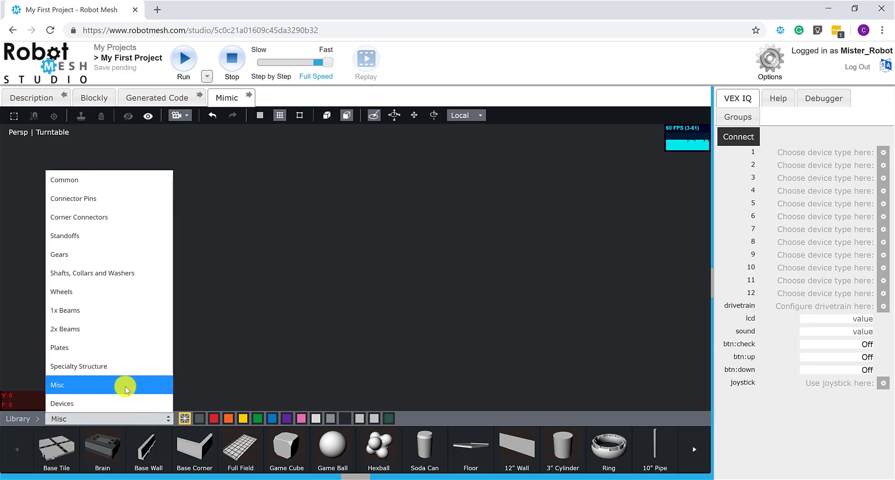
left_click(242, 386)
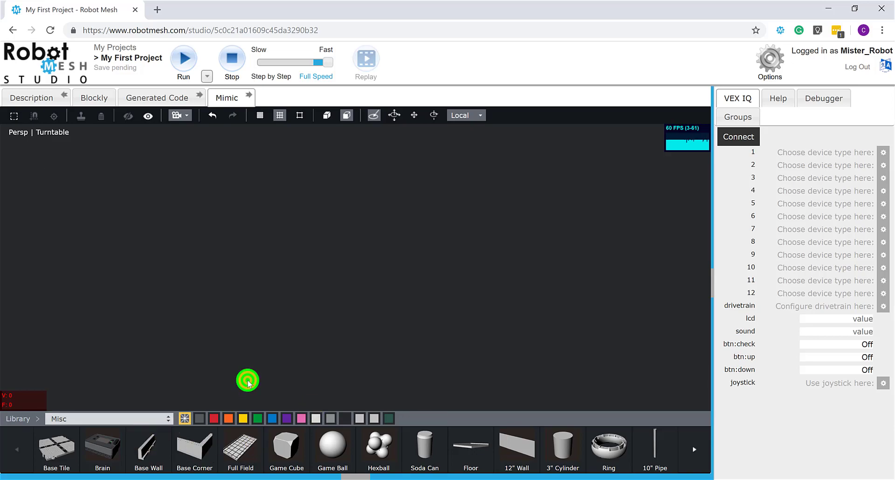
left_click(67, 451)
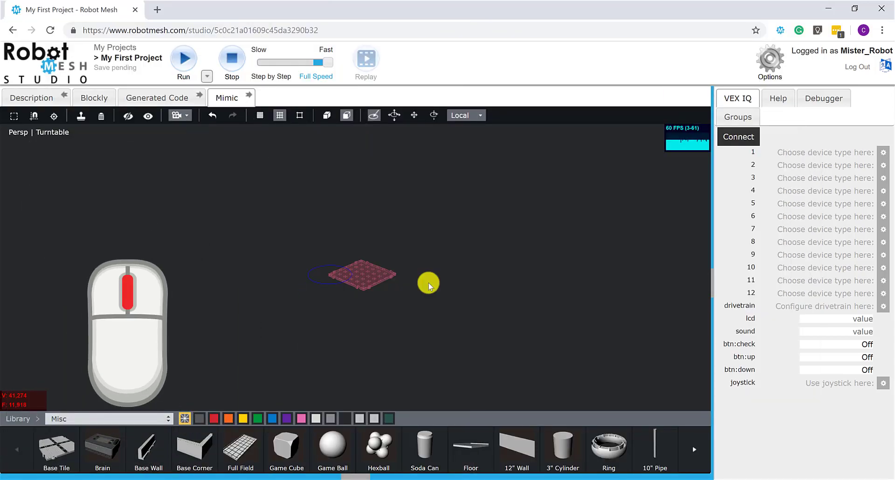
- Zoom in on the Base Tile, inspect its centre pegs, then deselect it
scroll(410, 286, "up", 8)
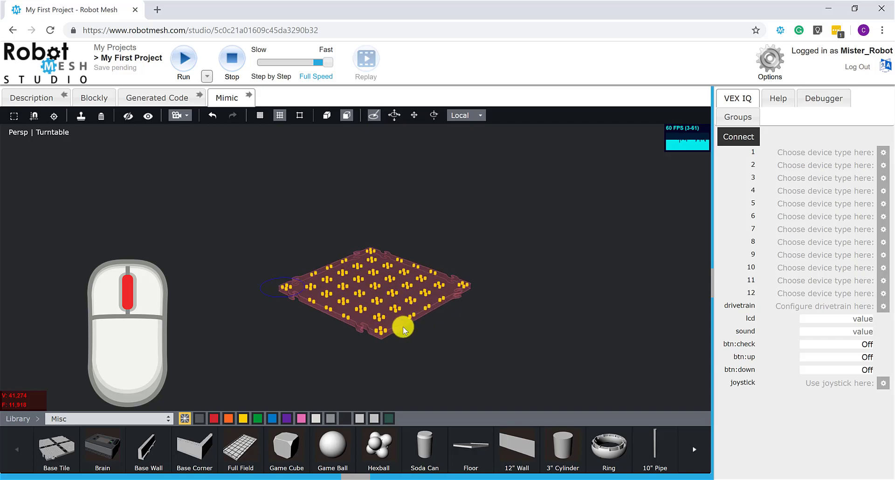
scroll(408, 331, "up", 5)
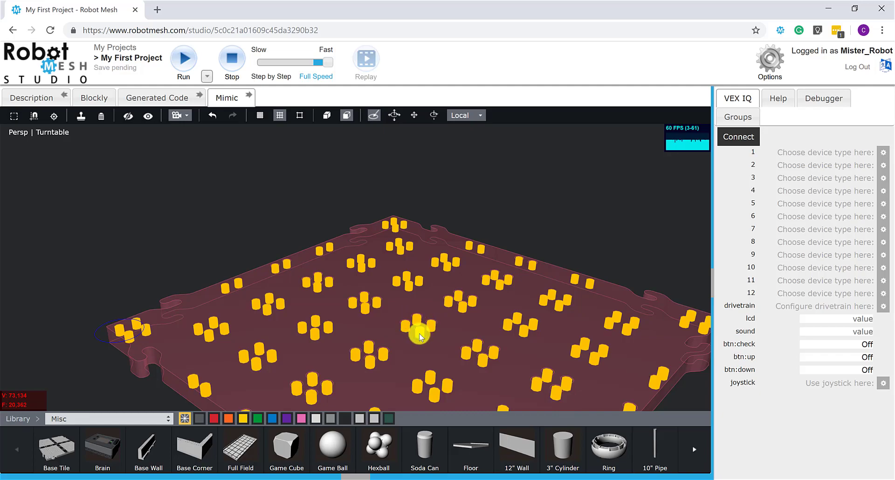
left_click(419, 332)
left_click(363, 302)
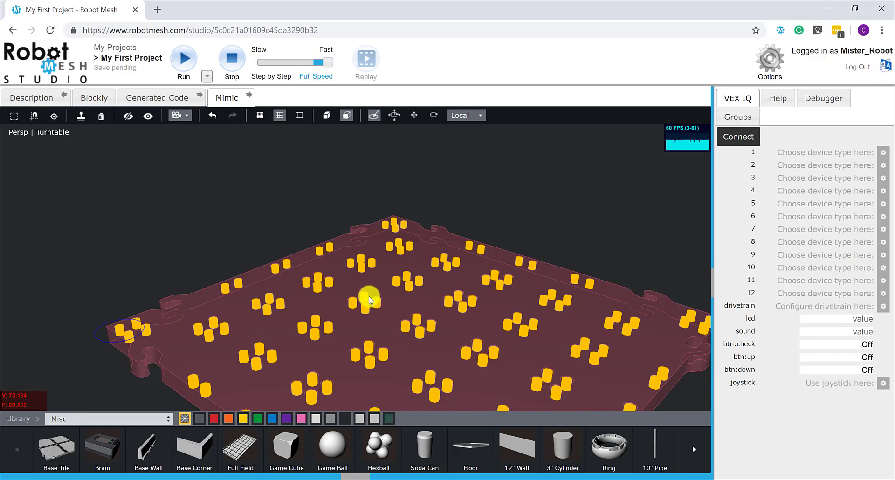
left_click(414, 331)
left_click(407, 324)
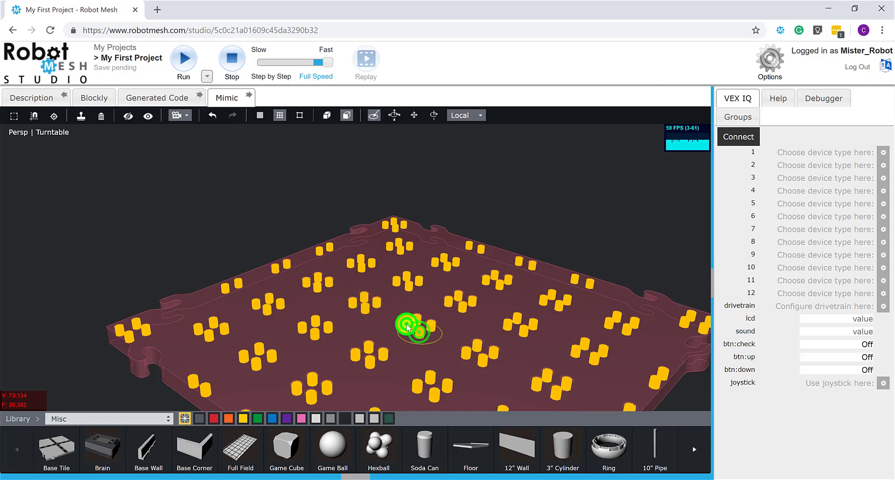
left_click(433, 326)
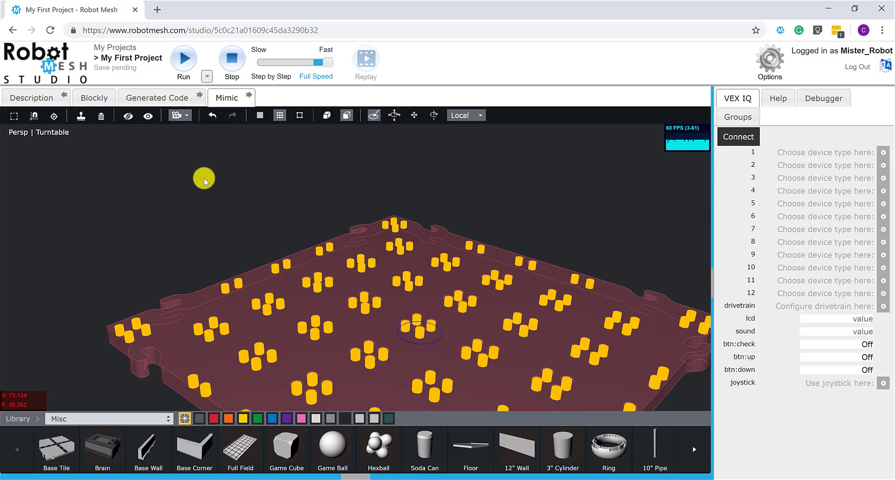
left_click(189, 239)
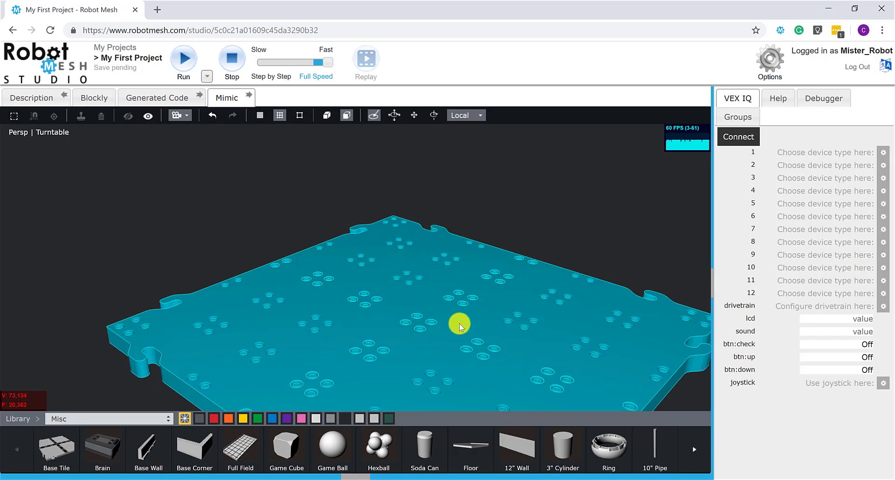
- Drop the 2x Wide, 2x2 Corner Connector from the Corner Connectors library onto the tile
left_click(421, 334)
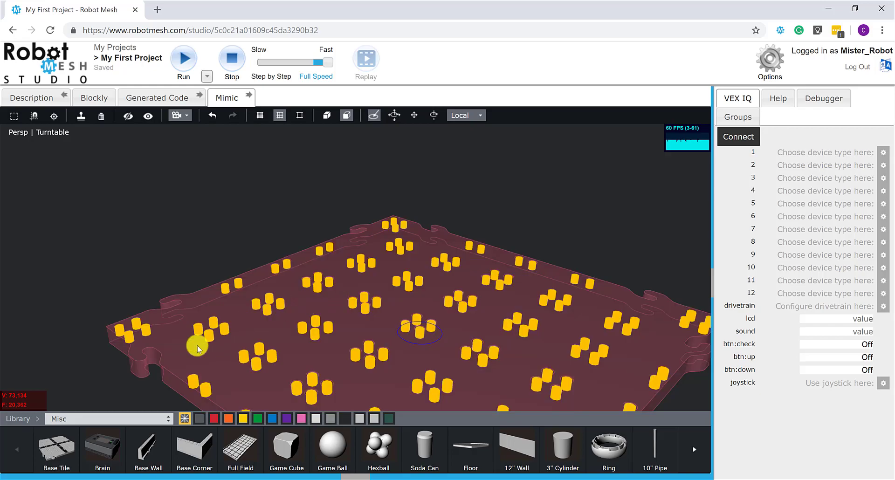
left_click(159, 420)
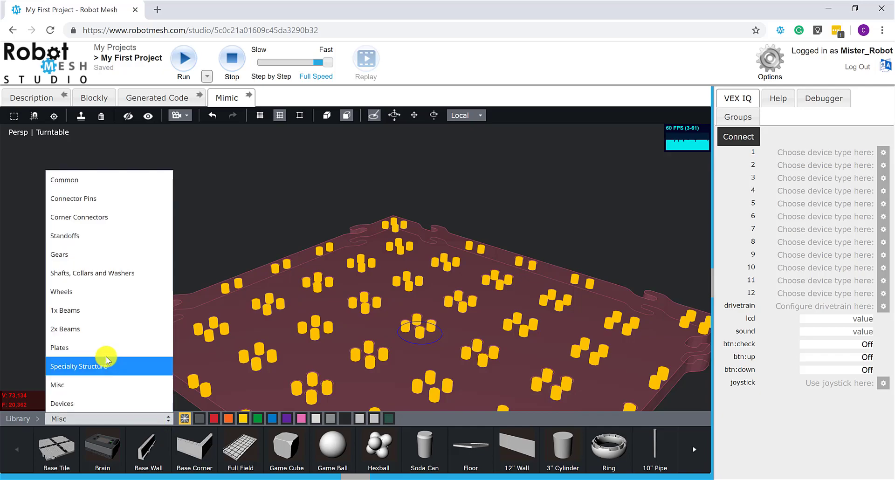
left_click(107, 226)
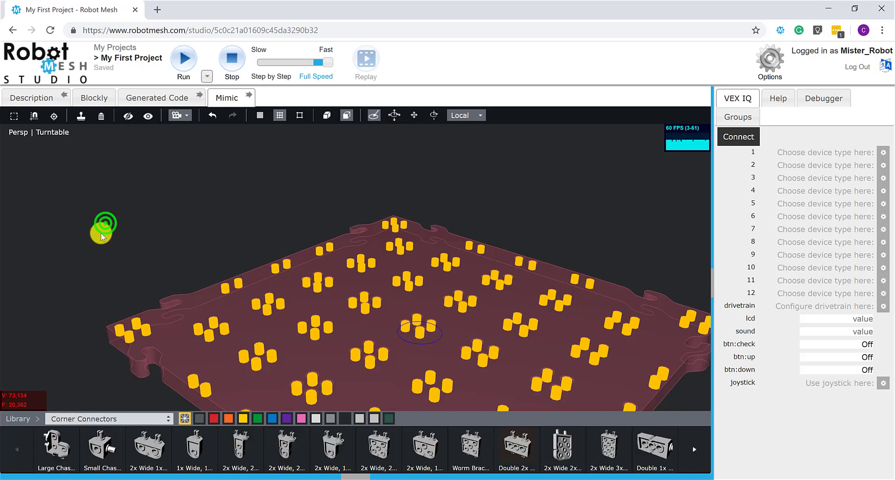
left_click(377, 448)
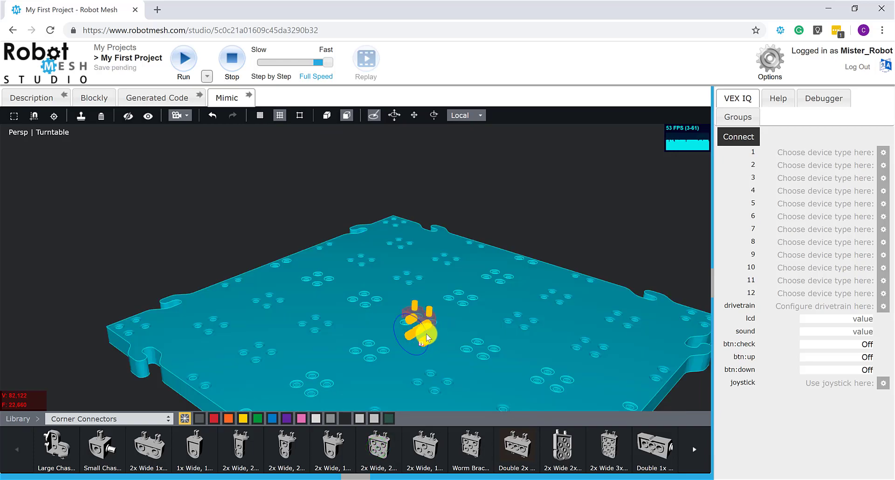
- Turn the corner connector upright using the Rotation tool
scroll(440, 324, "up", 5)
middle_click_drag(477, 318, 374, 207)
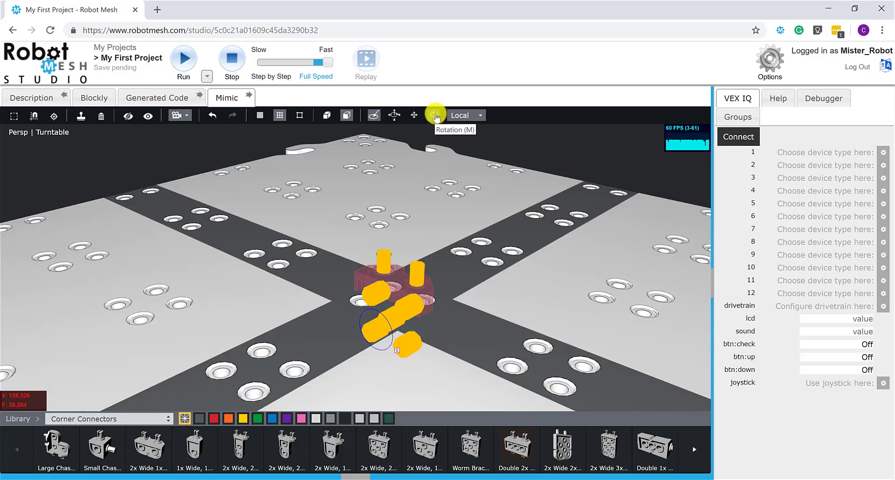
left_click(436, 117)
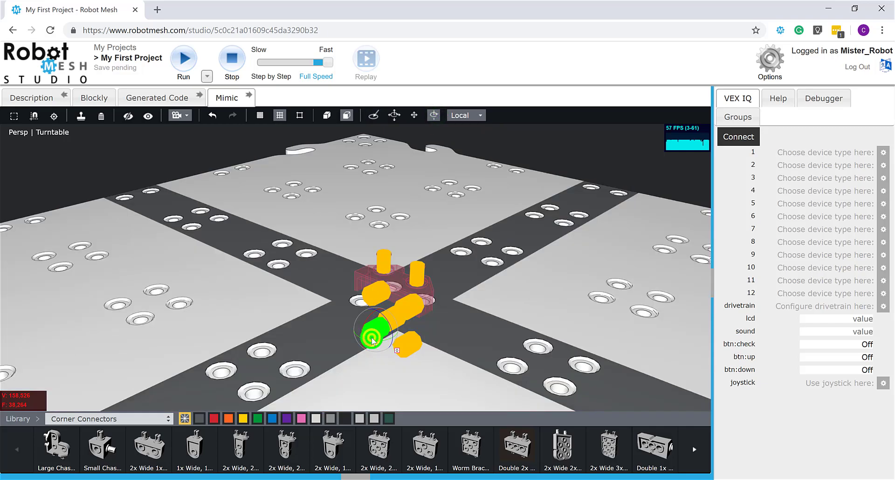
right_click_drag(373, 336, 369, 338)
scroll(372, 340, "up", 2)
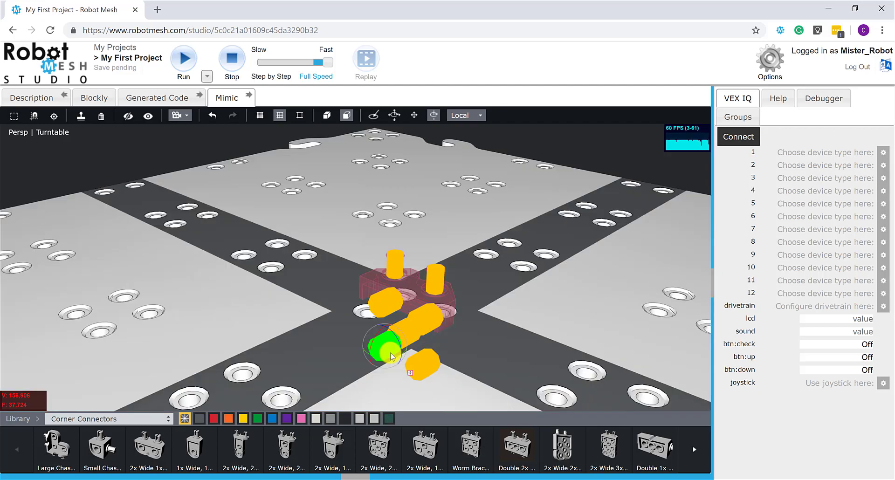
left_click_drag(391, 357, 414, 396)
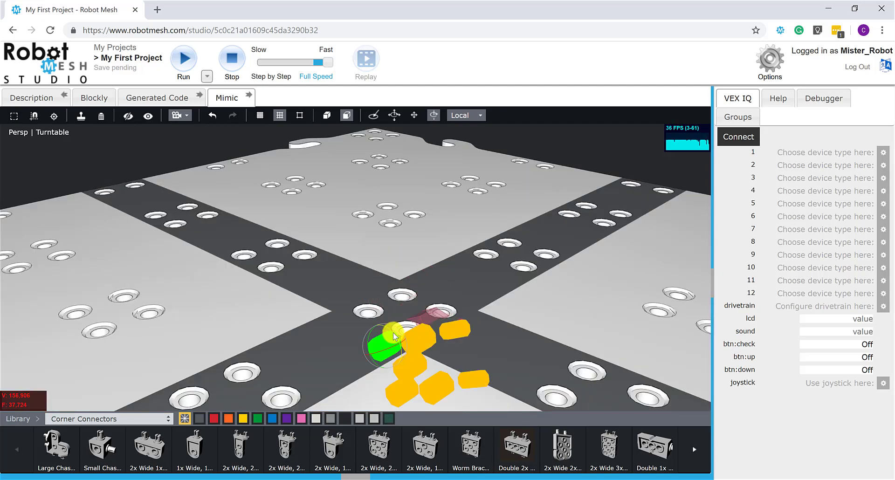
left_click_drag(394, 332, 409, 368)
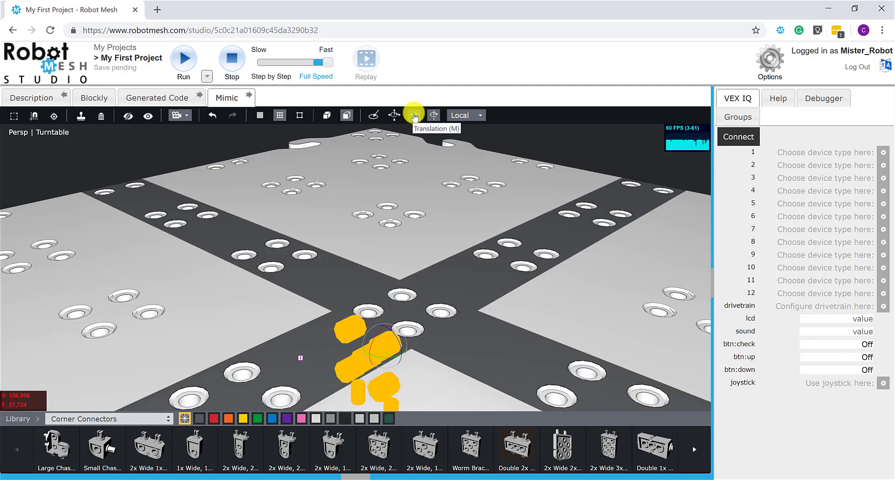
- Switch to the Translation tool and reframe the view along the tile
left_click(415, 117)
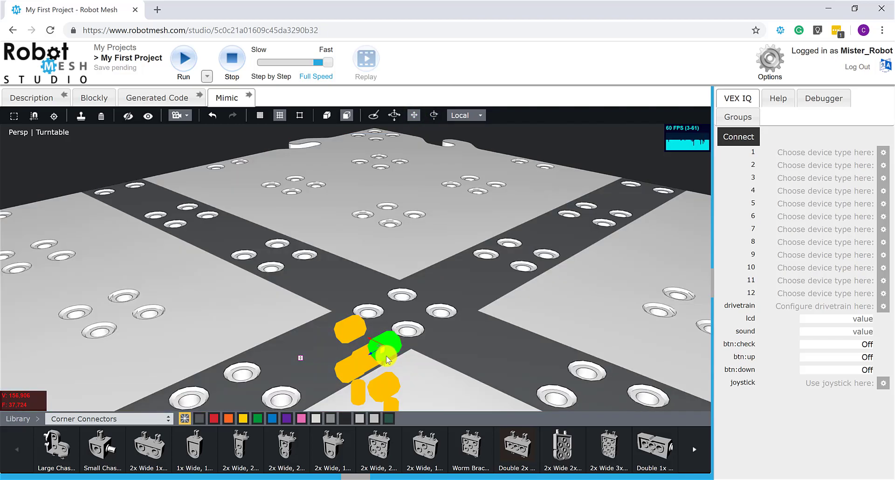
scroll(400, 368, "up", 4)
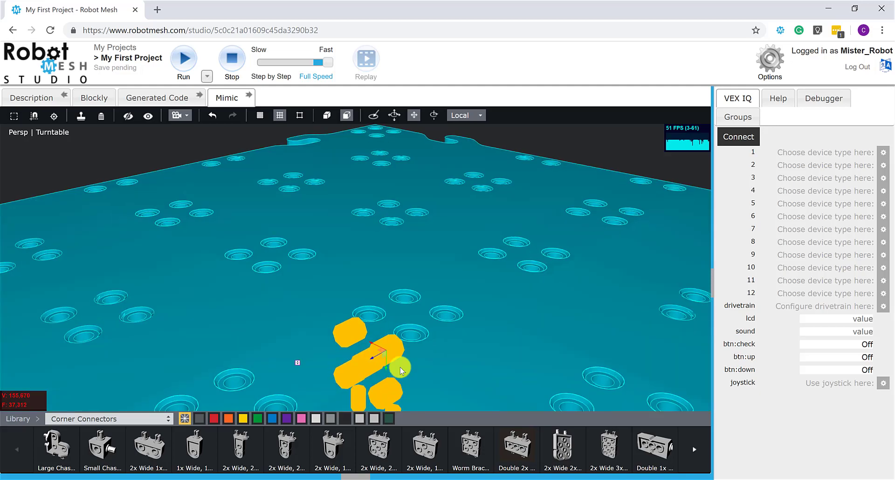
left_click_drag(427, 306, 421, 260)
scroll(422, 260, "down", 3)
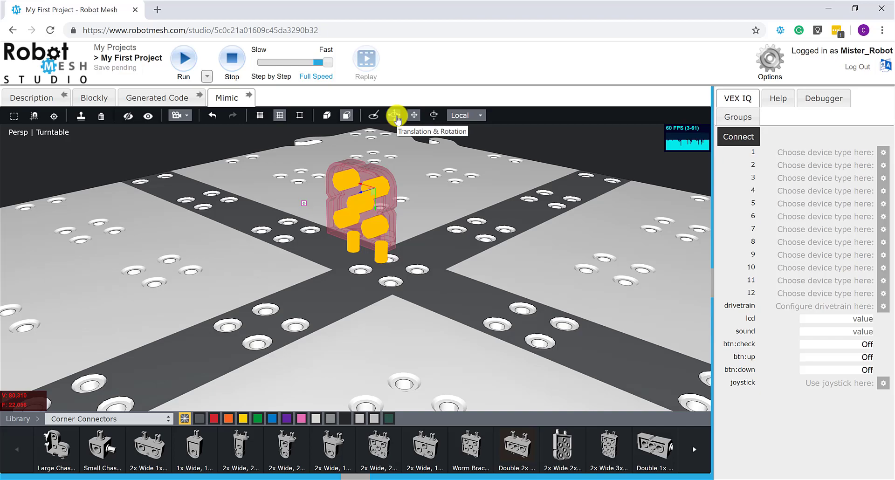
- With Translation & Rotation enabled, turn the connector forward and nudge it with arrow keys
left_click(396, 117)
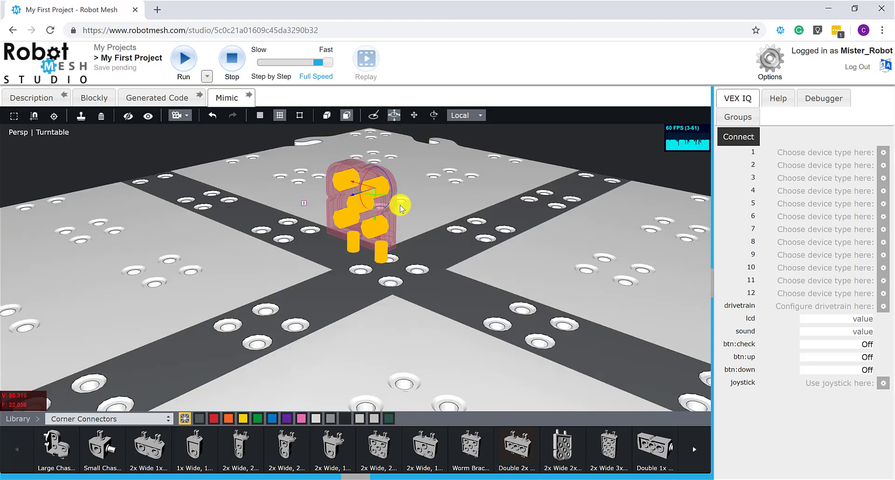
scroll(399, 201, "up", 3)
mouse_move(404, 165)
left_mouse_down()
mouse_move(400, 156)
mouse_move(342, 167)
mouse_move(416, 176)
mouse_move(437, 168)
mouse_move(365, 181)
mouse_move(393, 158)
mouse_move(380, 139)
mouse_move(396, 175)
mouse_move(396, 165)
left_mouse_up()
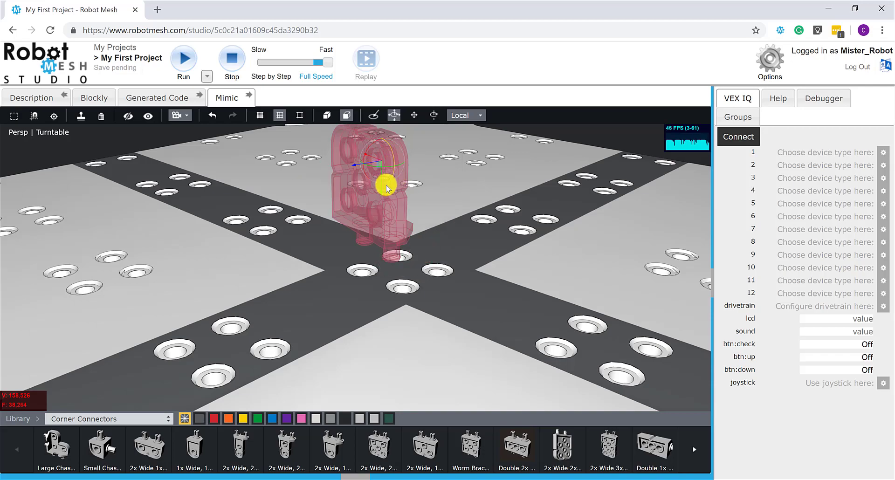
left_click_drag(385, 188, 381, 191)
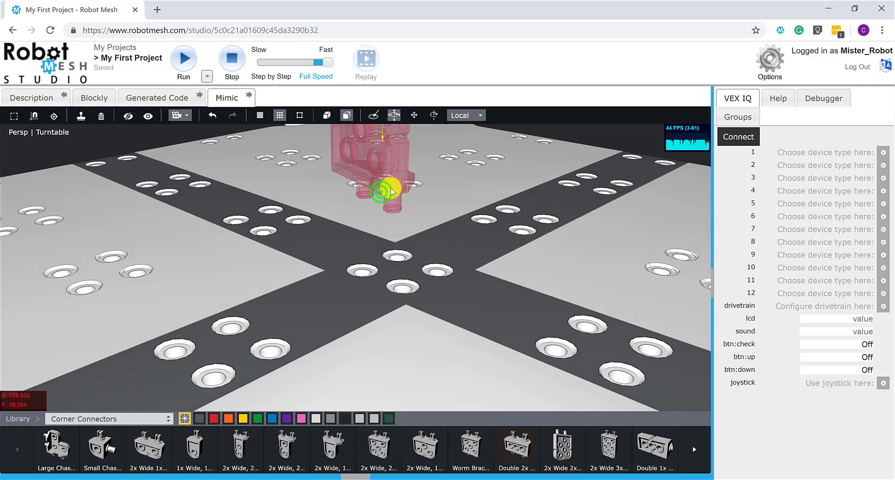
key("Down")
key("Down")
key("Down")
key("Down")
key("Up")
key("Up")
key("Up")
key("Down")
key("Down")
key("Up")
left_click_drag(397, 149, 399, 147)
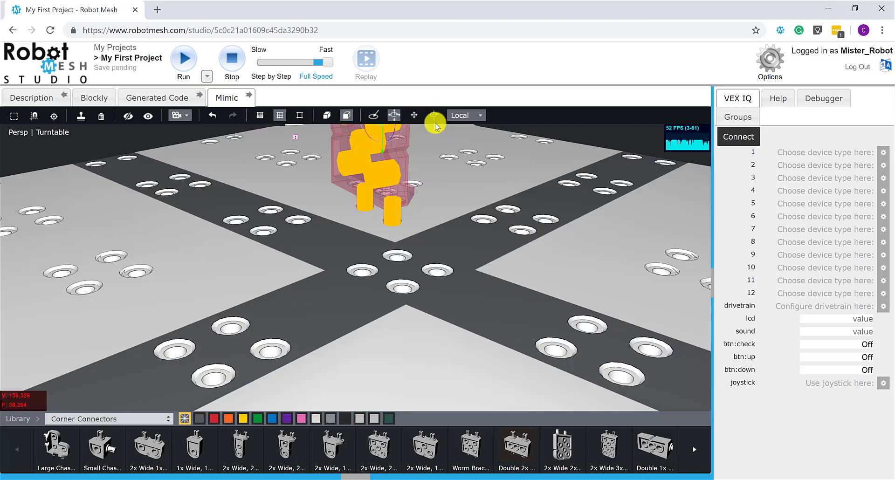
- Lower the corner connector onto the tile near the centre crossing
scroll(433, 164, "down", 5)
scroll(404, 214, "up", 3)
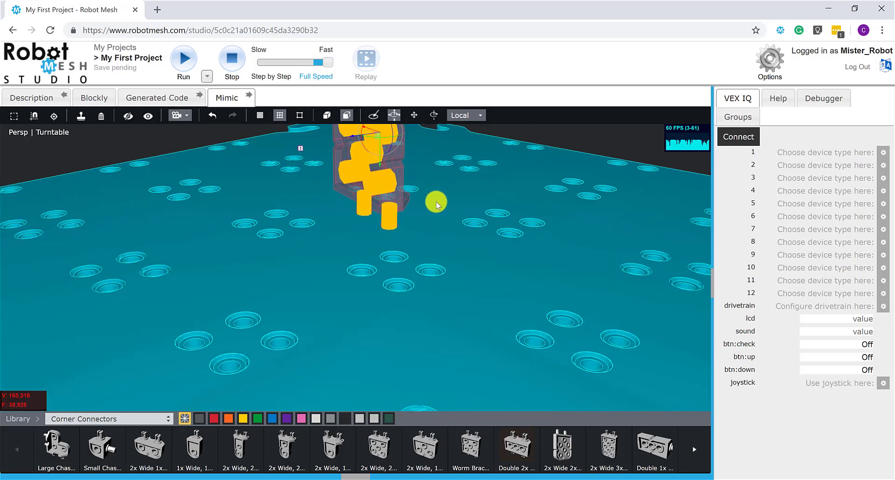
right_click_drag(435, 202, 482, 268)
scroll(483, 268, "up", 1)
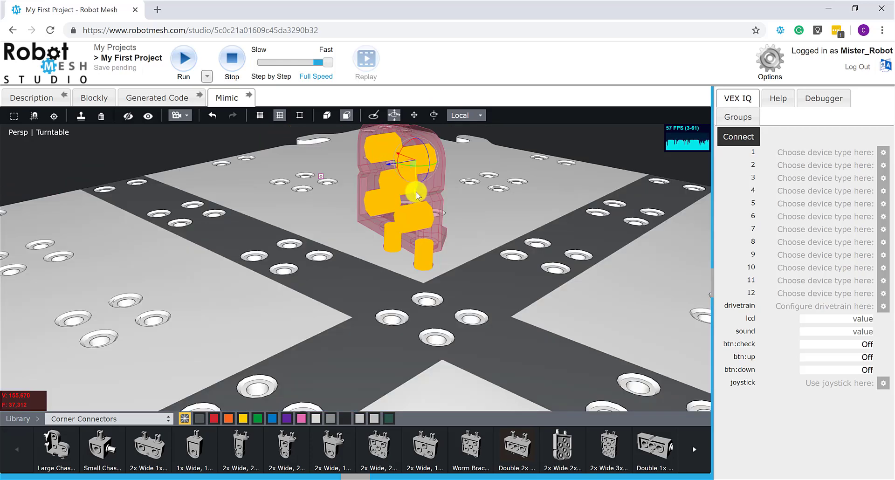
left_click_drag(416, 192, 429, 307)
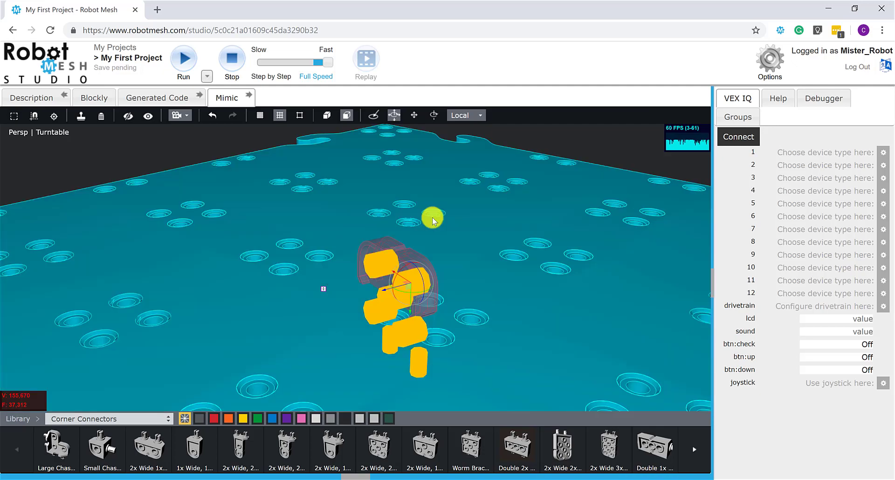
scroll(434, 226, "down", 6)
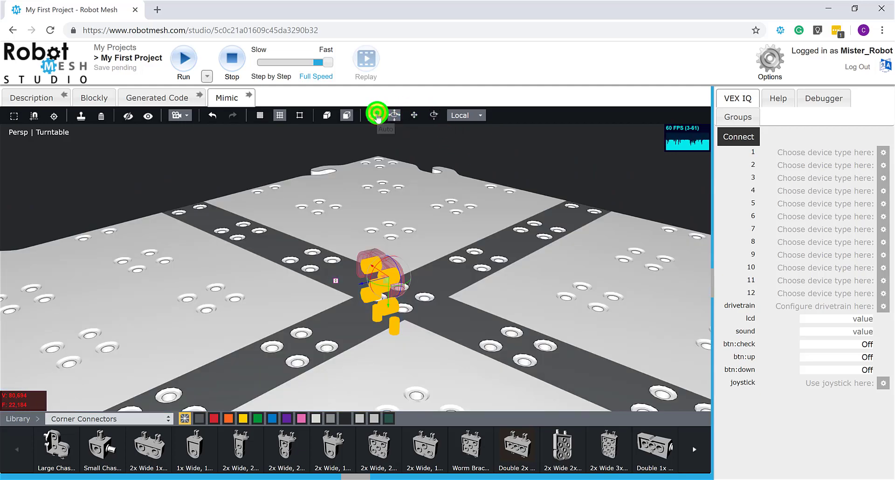
- In rotation-only mode, rotate the bracket and drop it at the tile's centre crossing
left_click(377, 116)
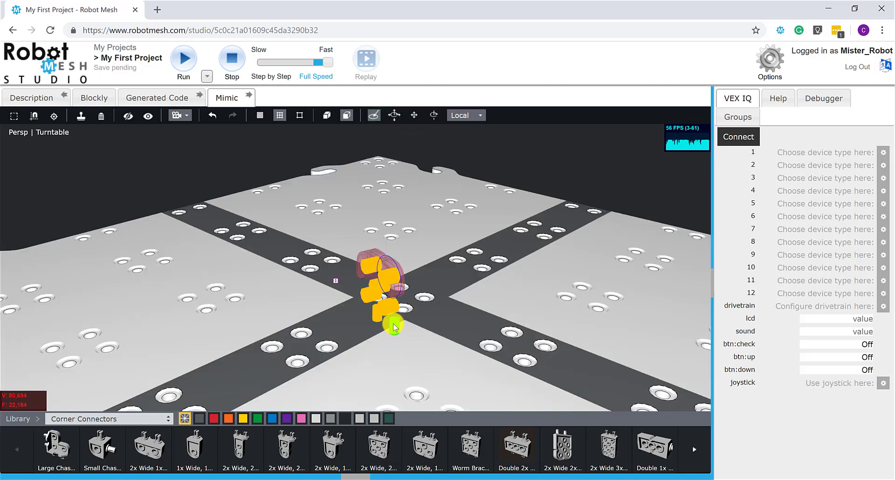
left_click_drag(394, 326, 406, 305)
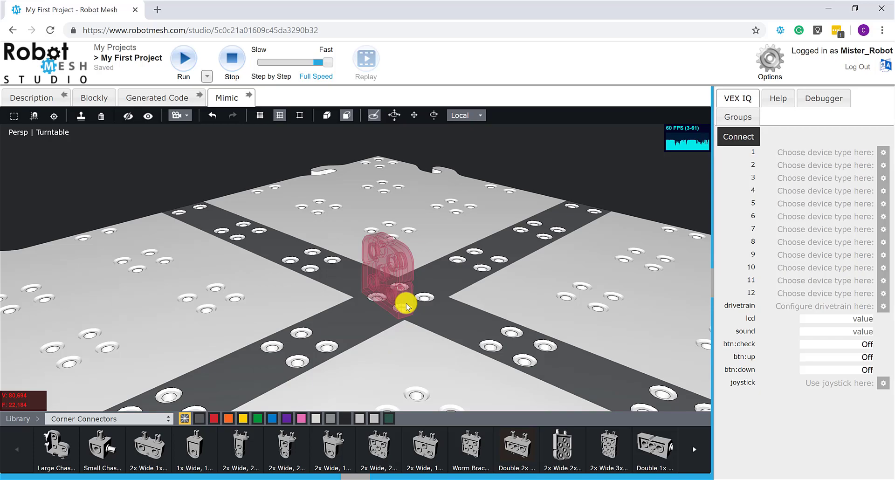
left_click_drag(406, 305, 406, 305)
left_click(553, 173)
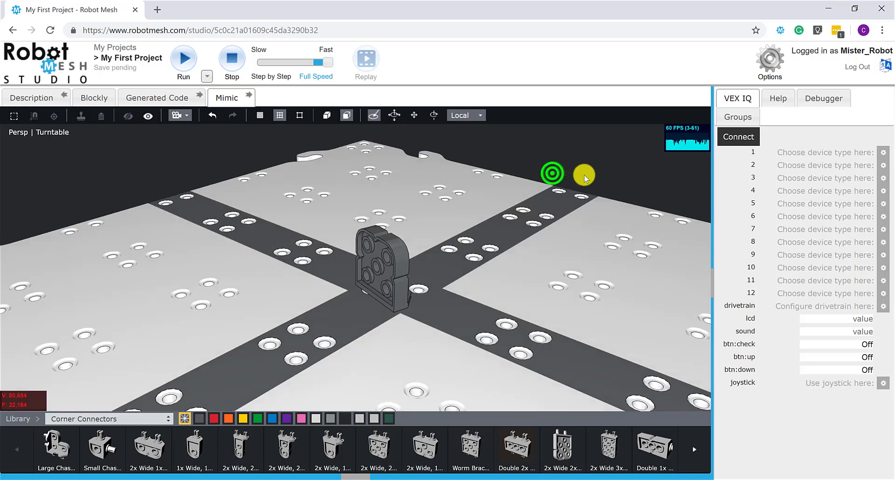
- Inspect the bracket's and tile's connection points, then return to moving mode
left_click_drag(587, 174, 409, 328)
left_click(268, 289)
left_click(232, 274)
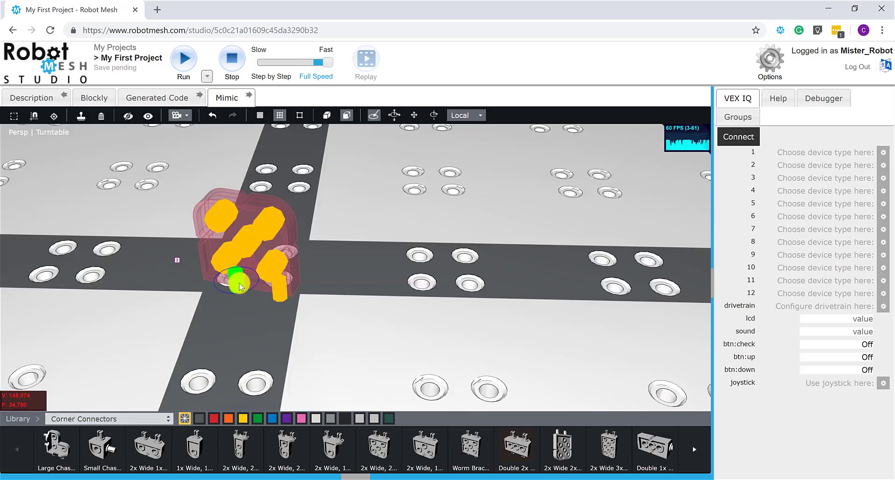
left_click(280, 296)
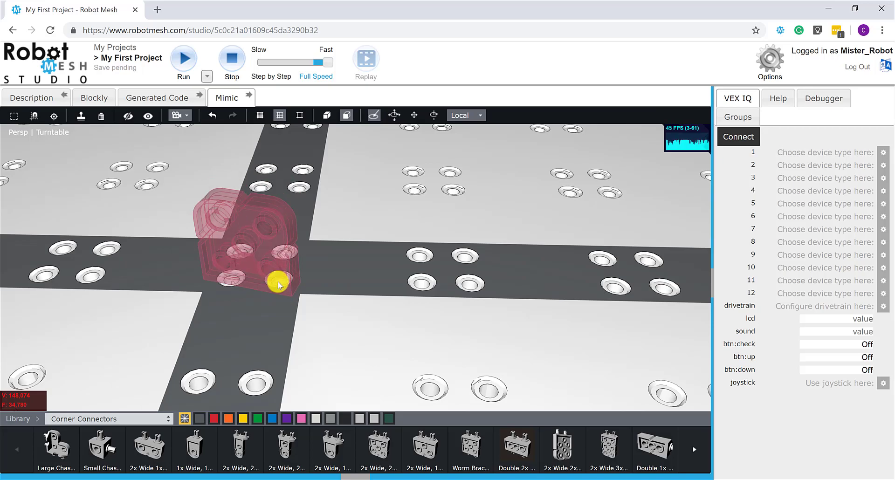
left_click(323, 271)
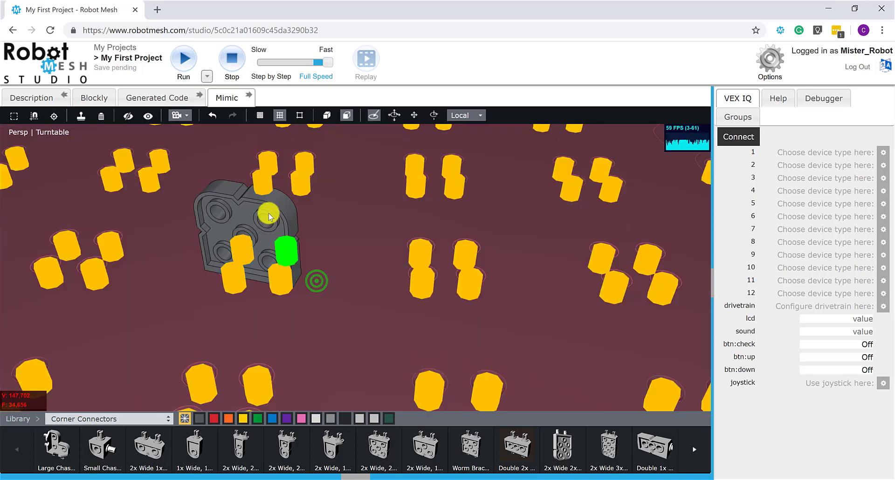
left_click(269, 213)
left_click(394, 115)
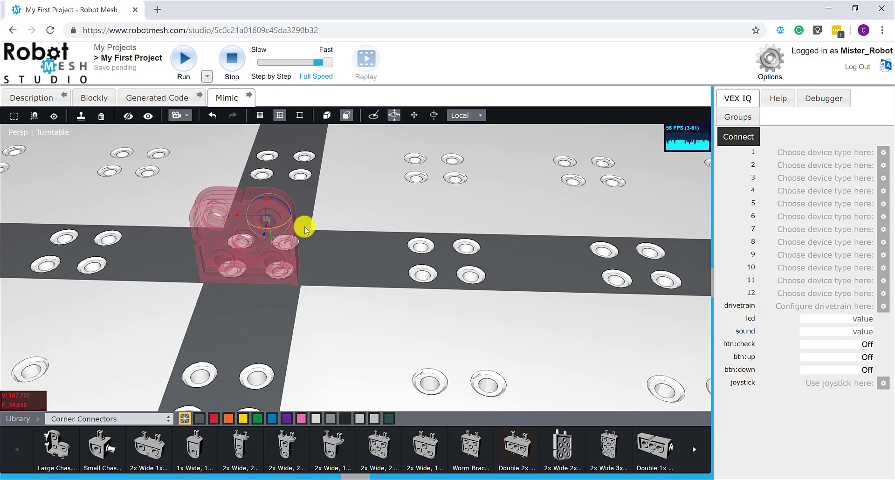
left_click(375, 221)
left_click_drag(370, 261, 333, 286)
- Zoom out and clear the selection from the tile
left_click(329, 296)
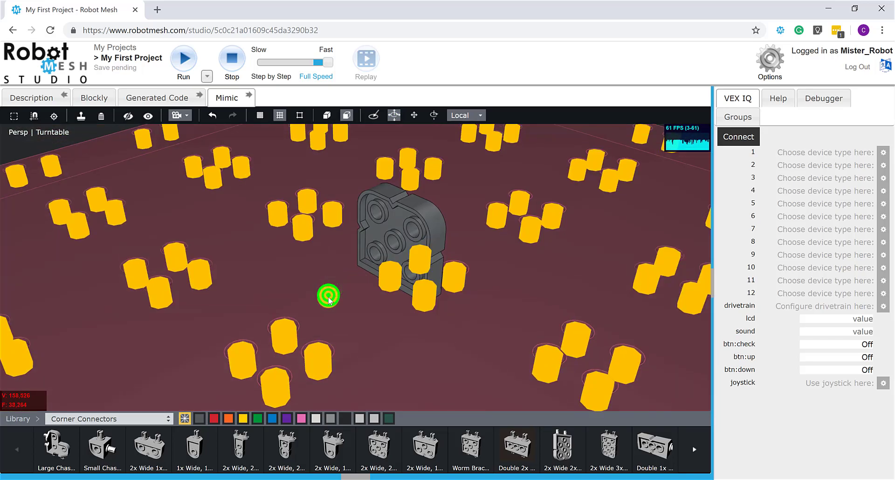
scroll(321, 299, "down", 5)
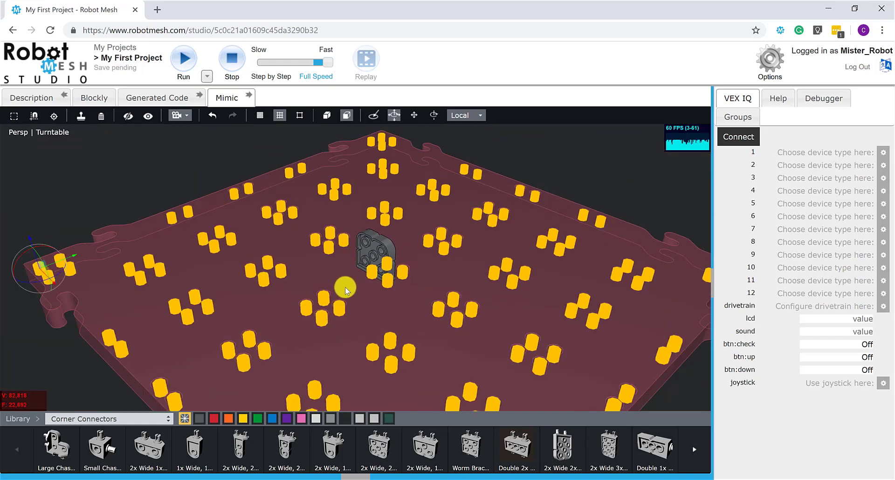
scroll(351, 289, "down", 4)
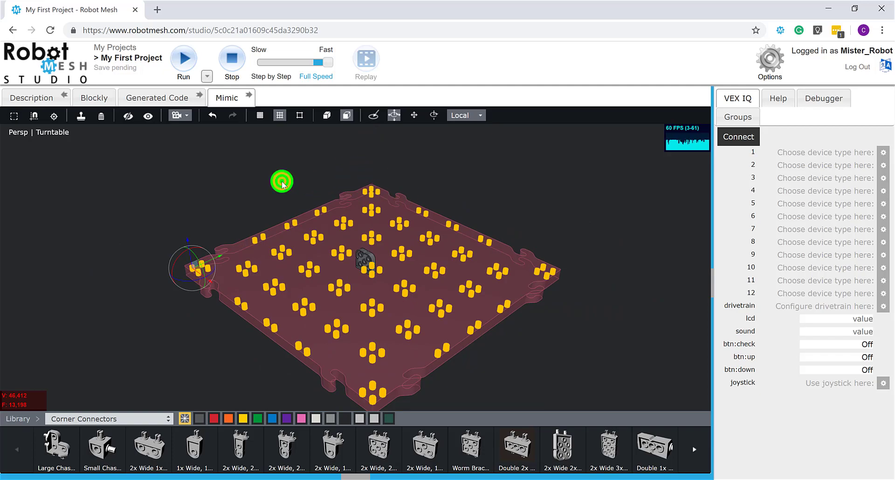
left_click(282, 182)
scroll(276, 195, "up", 5)
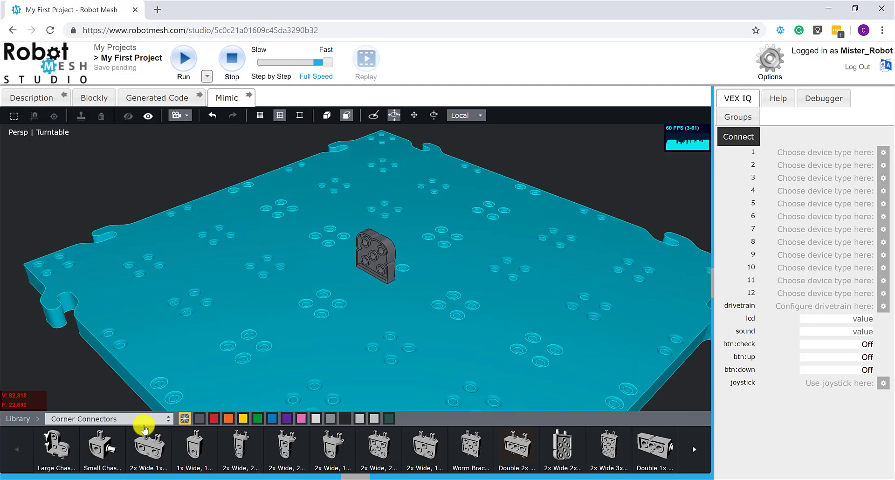
- Insert two 1x1 Connector Pins from the Connector Pins library into the bracket
left_click(139, 422)
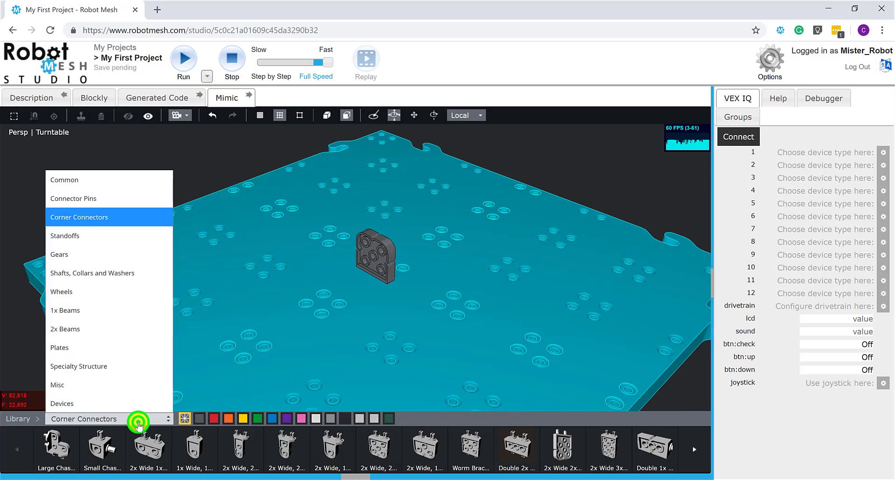
left_click(122, 199)
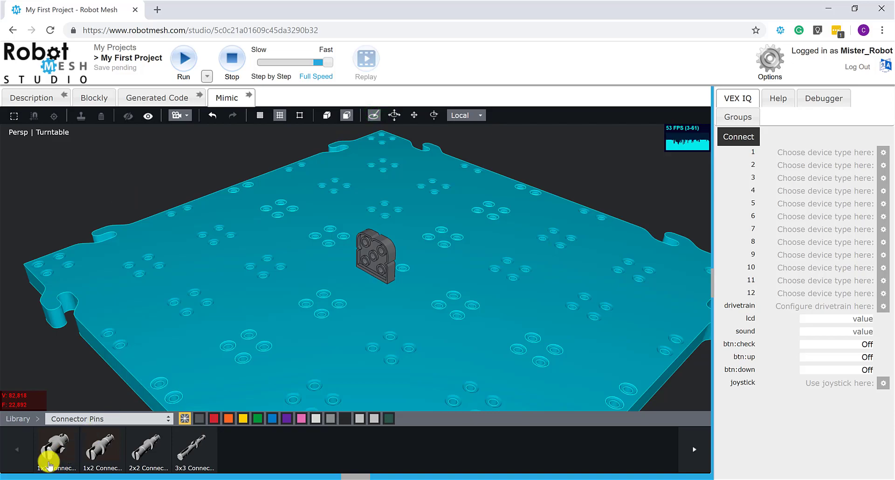
left_click(44, 459)
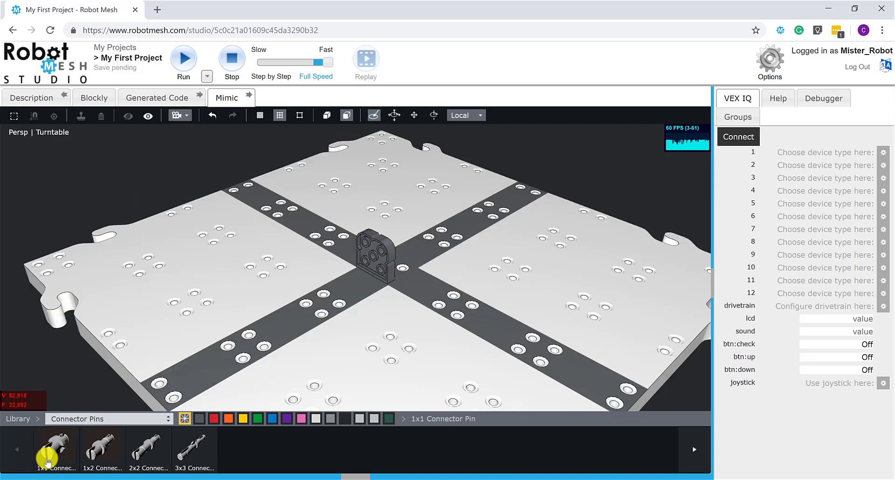
left_click_drag(47, 461, 381, 257)
left_click(55, 446)
left_click_drag(55, 447, 368, 243)
left_click(368, 239)
left_click(207, 170)
left_click_drag(177, 169, 496, 178)
left_click_drag(411, 308, 336, 258)
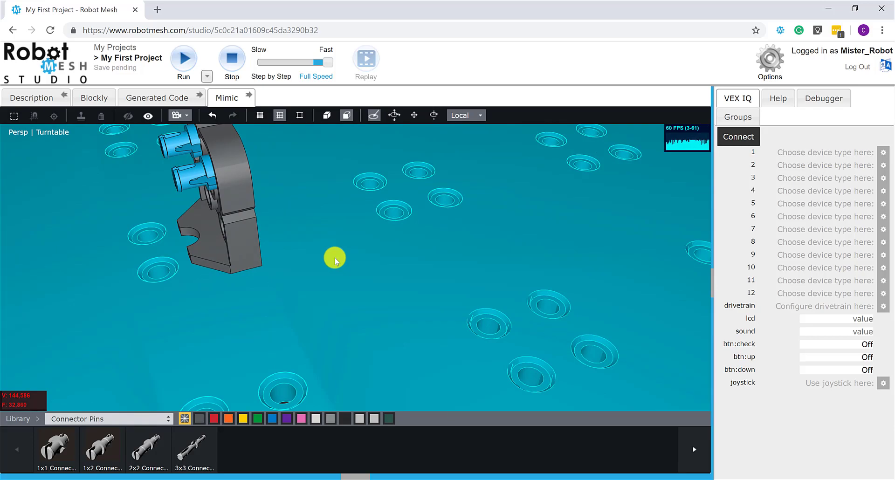
- Select the blue connector pin and lengthen its orange shaft three times
left_click(188, 180)
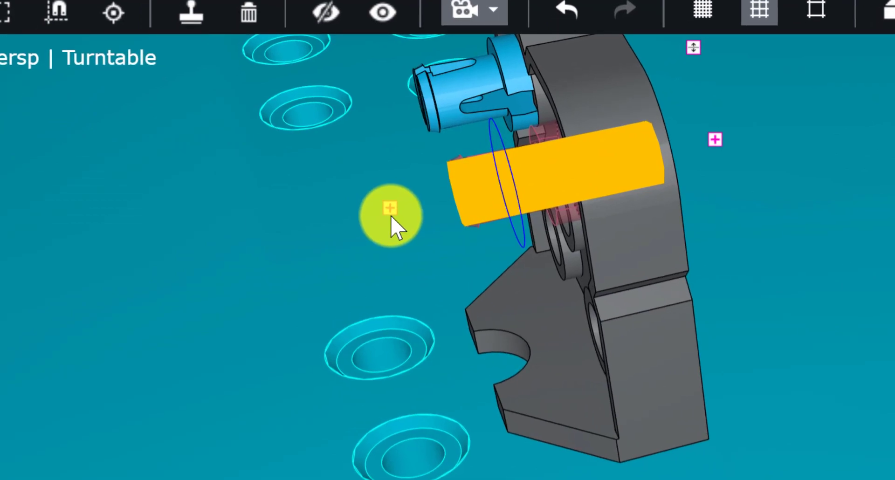
left_click(388, 211)
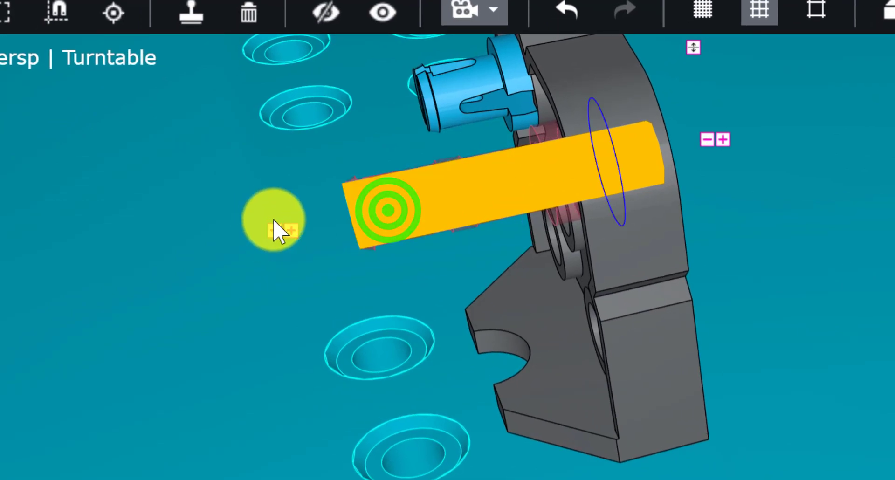
left_click(297, 226)
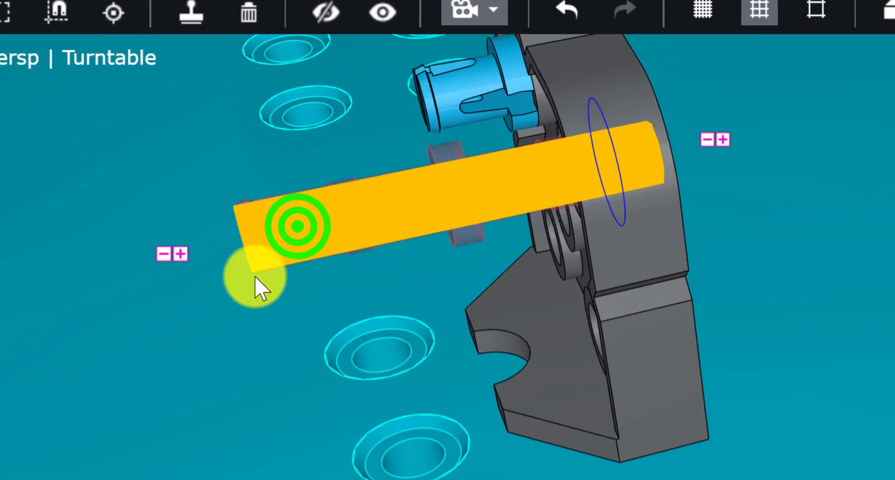
left_click(187, 253)
middle_click_drag(269, 332, 267, 337)
left_click(78, 276)
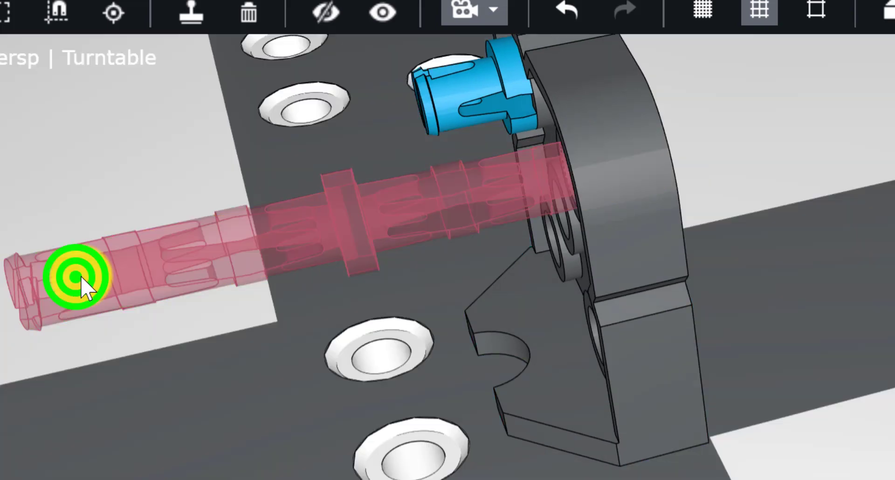
left_click(62, 274)
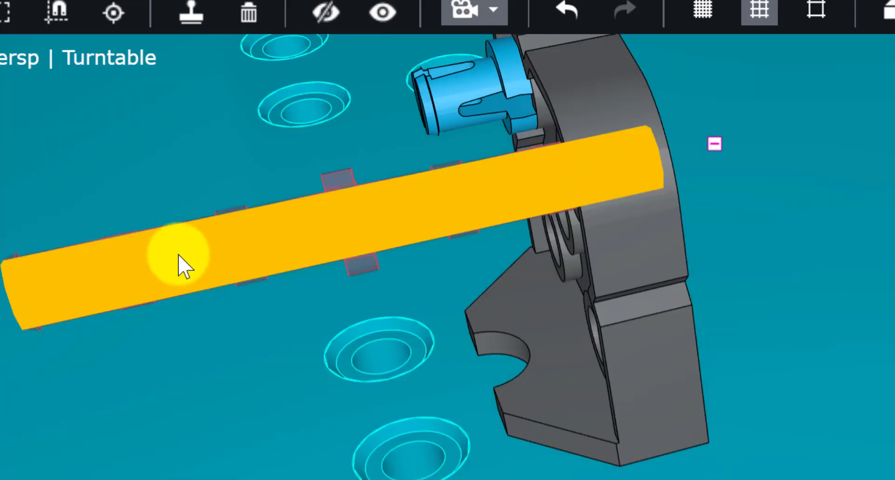
- Shorten the connector pin and seat it in the grey piece's holes
scroll(176, 266, "down", 2)
left_click(129, 336)
left_click(419, 276)
left_click(160, 211)
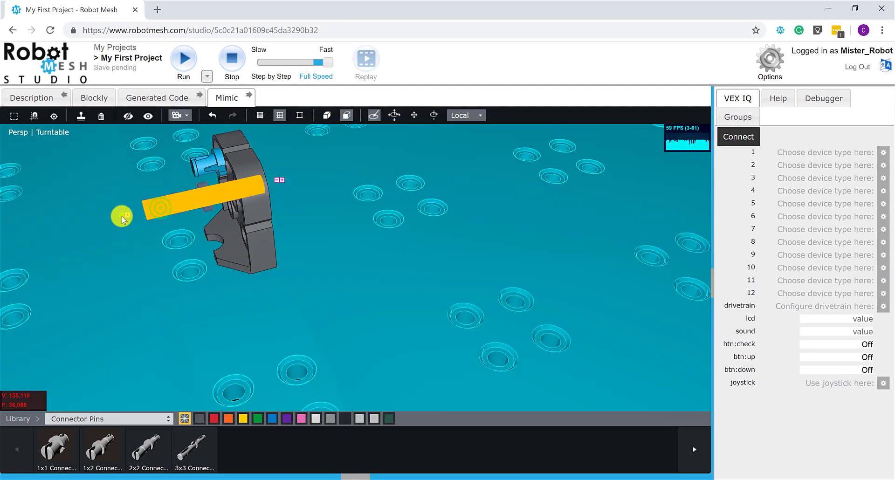
left_click(121, 215)
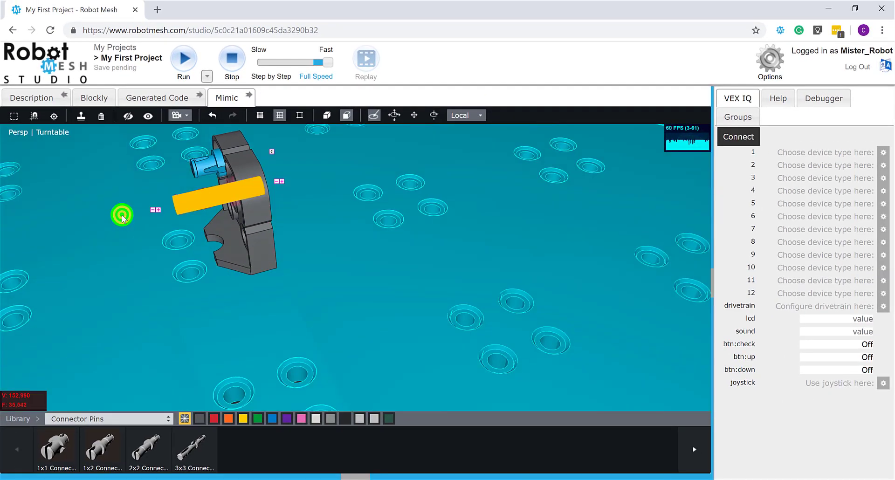
left_click(155, 208)
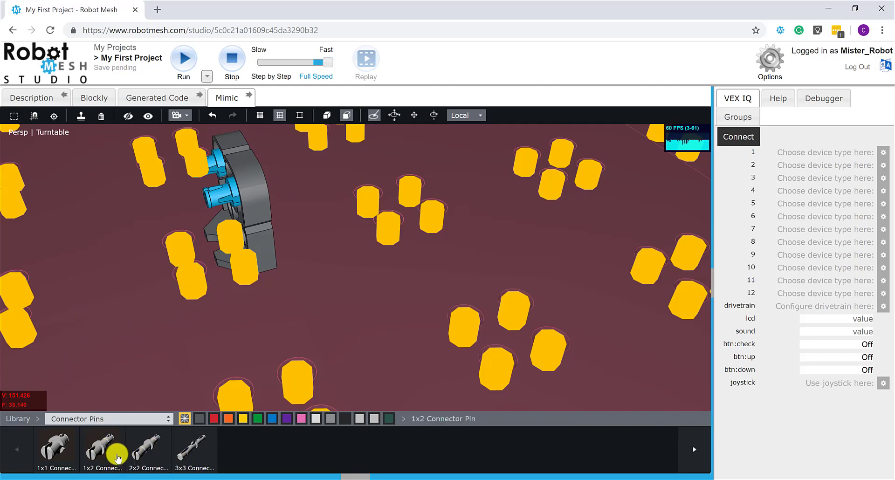
scroll(142, 359, "down", 5)
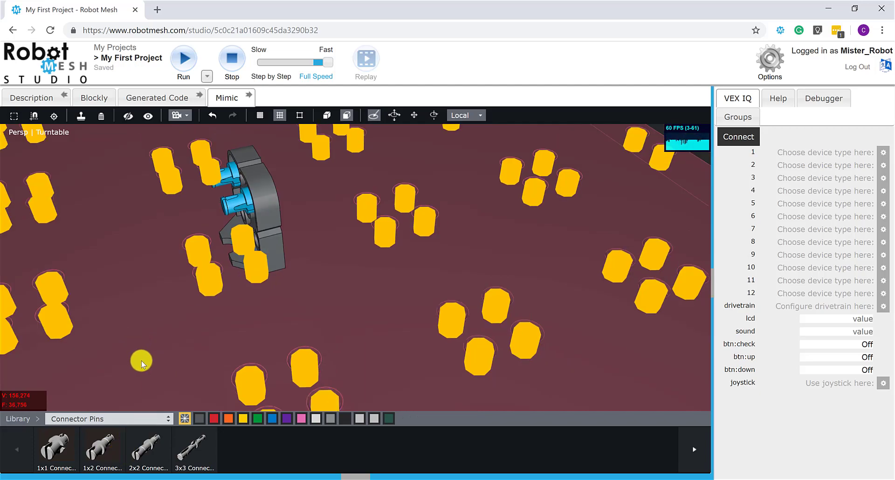
- Mount a 2x12 Beam from the 2x Beams library onto the grey piece's pins
left_click(112, 421)
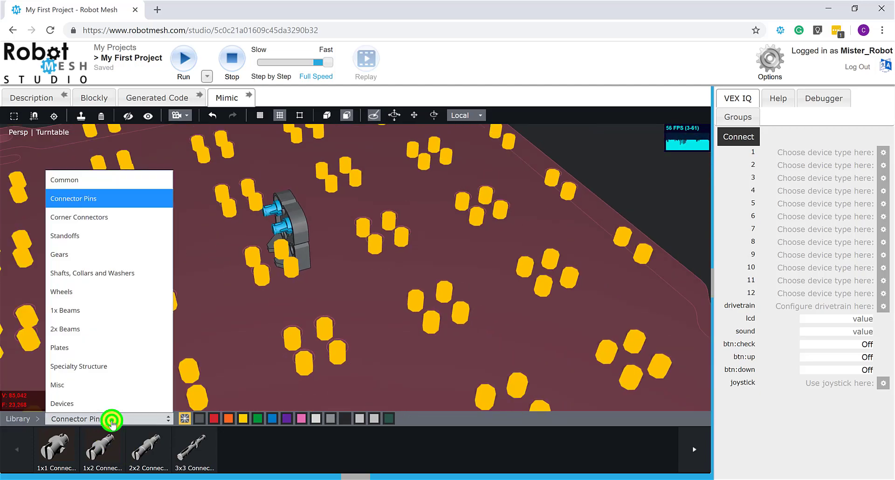
left_click(77, 329)
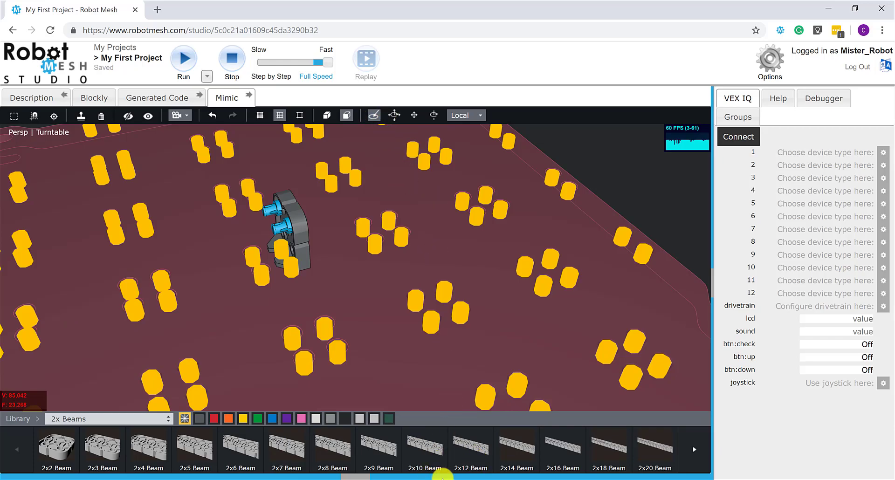
left_click(480, 455)
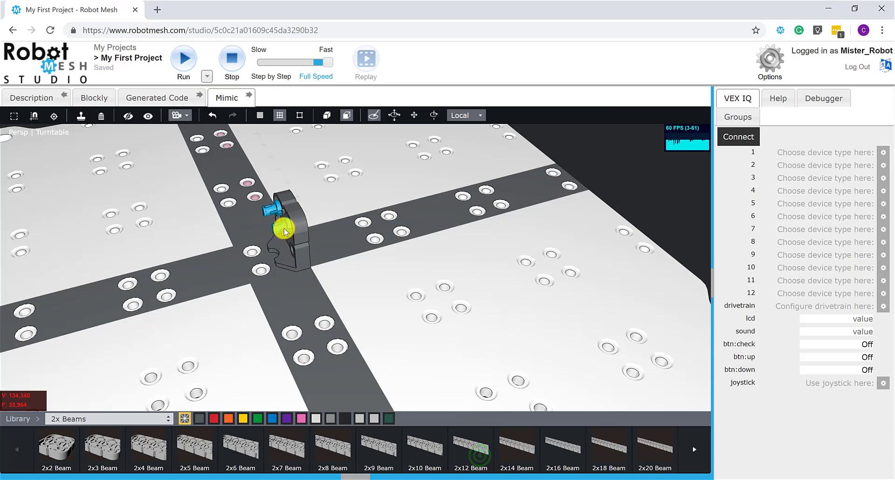
left_click(284, 229)
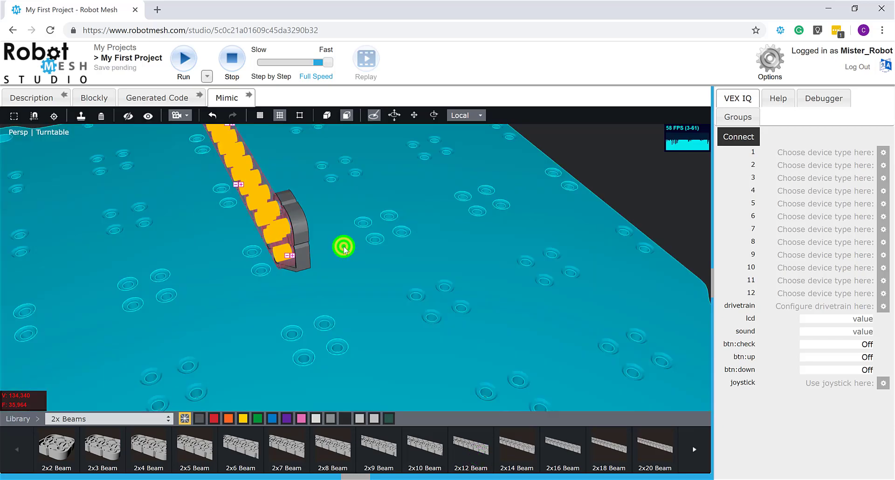
left_click(344, 247)
left_click_drag(336, 254, 388, 285)
- Select the 2x12 beam and rotate it upright about its pinned hole
scroll(371, 296, "up", 2)
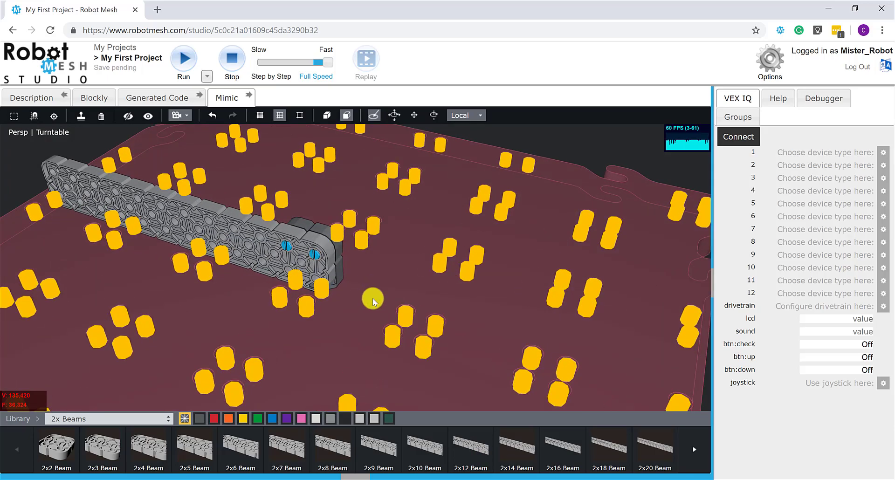
scroll(322, 257, "down", 5)
left_click(334, 234)
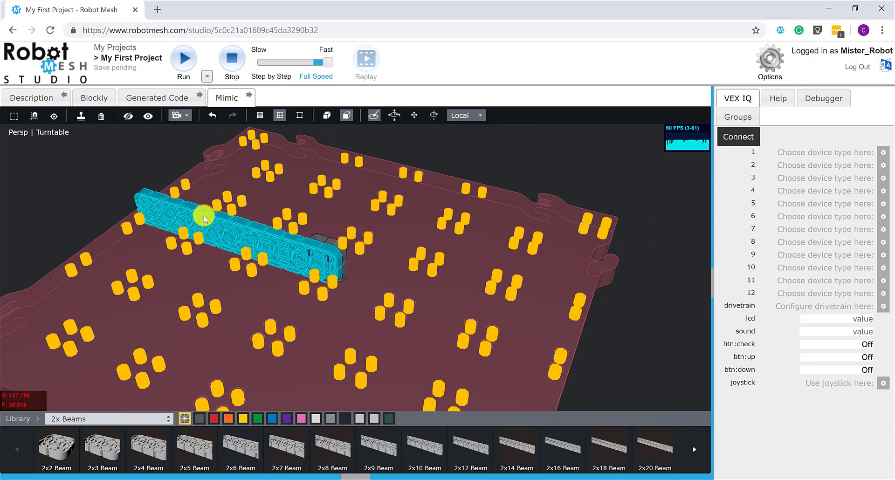
scroll(320, 255, "up", 3)
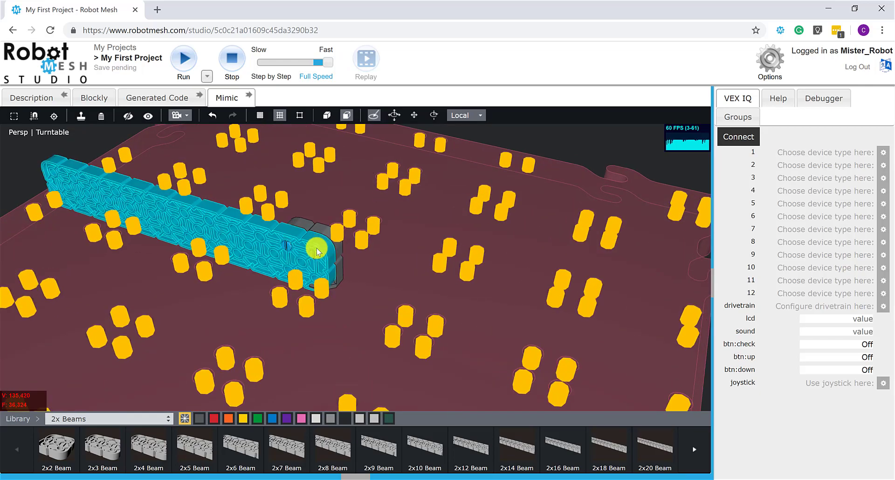
left_click(319, 255)
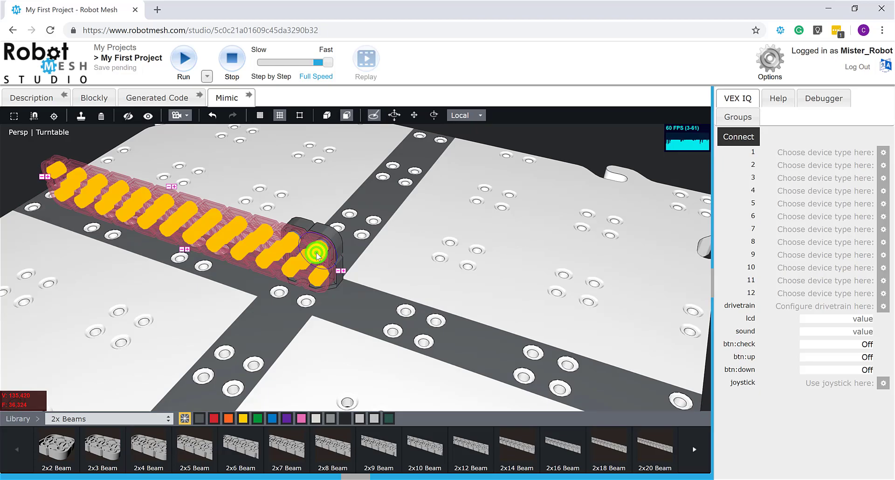
scroll(306, 263, "up", 1)
scroll(306, 269, "up", 2)
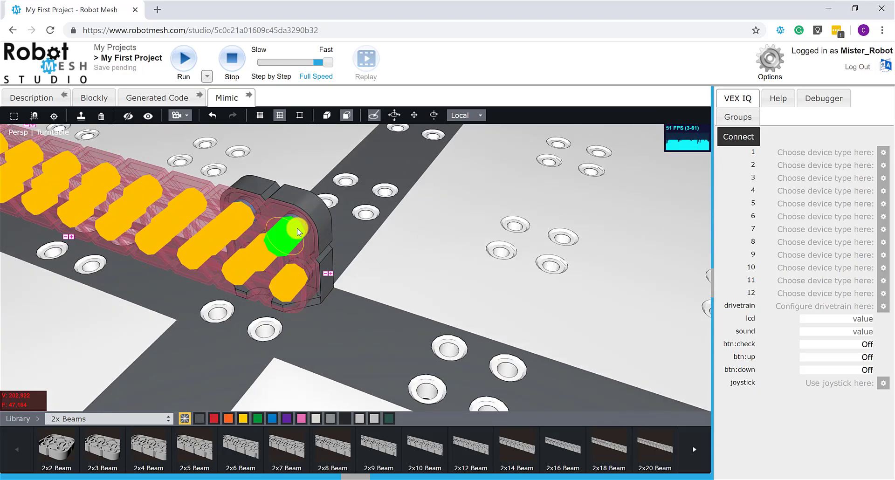
left_click_drag(298, 232, 308, 261)
left_click(366, 265)
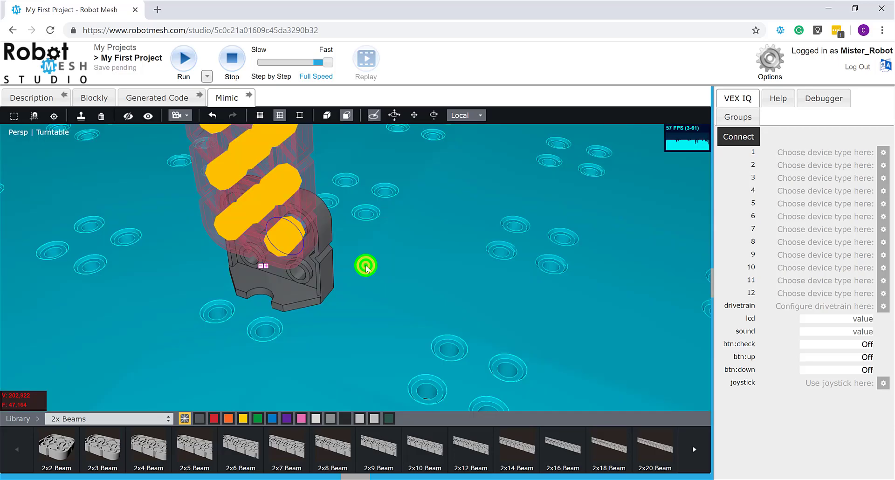
- Clear the selection and frame the view around the upright beam
left_click_drag(369, 289, 342, 300)
scroll(337, 311, "down", 10)
left_click(537, 376)
left_click(565, 283)
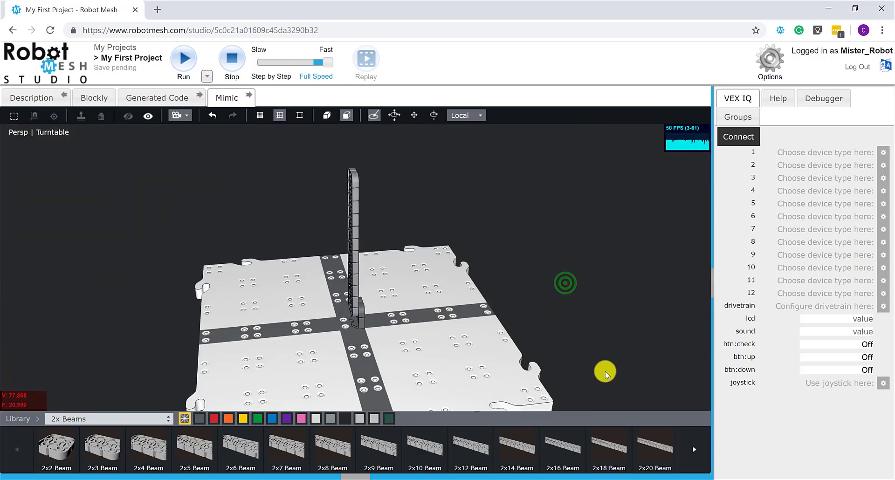
right_click_drag(602, 363, 611, 380)
scroll(551, 276, "up", 5)
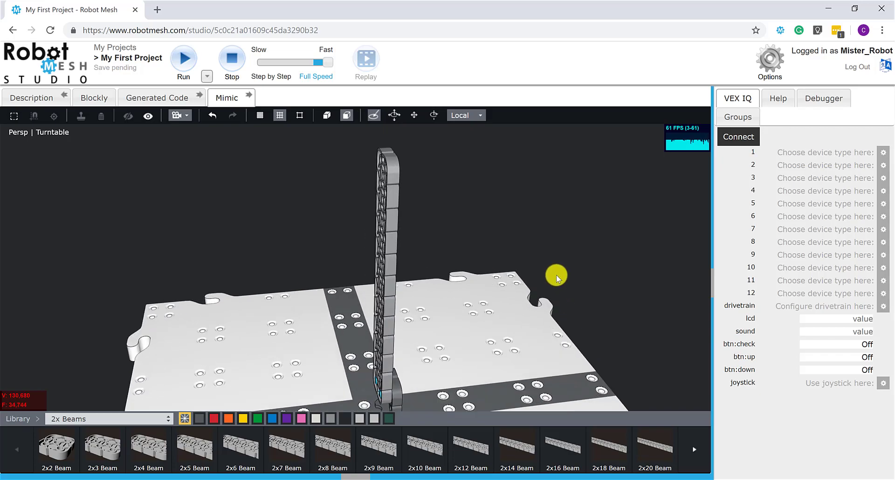
- Add a Smart Motor from the Devices library into the scene
left_click(91, 422)
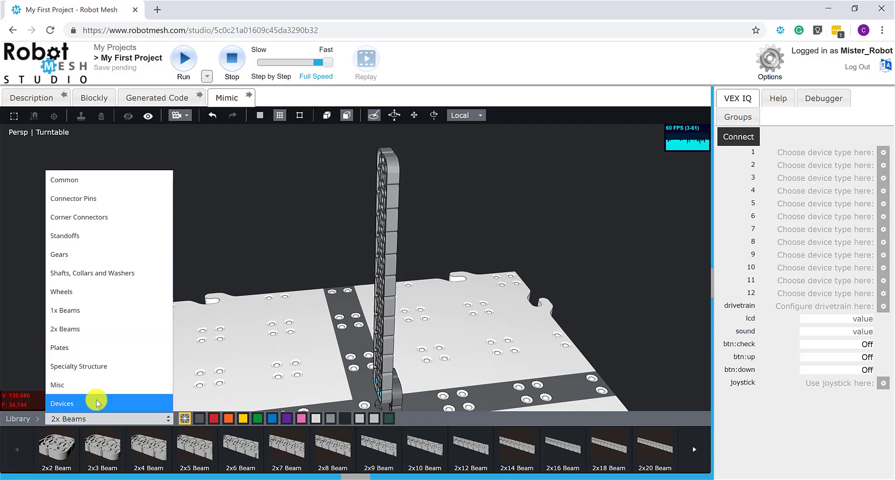
left_click(97, 401)
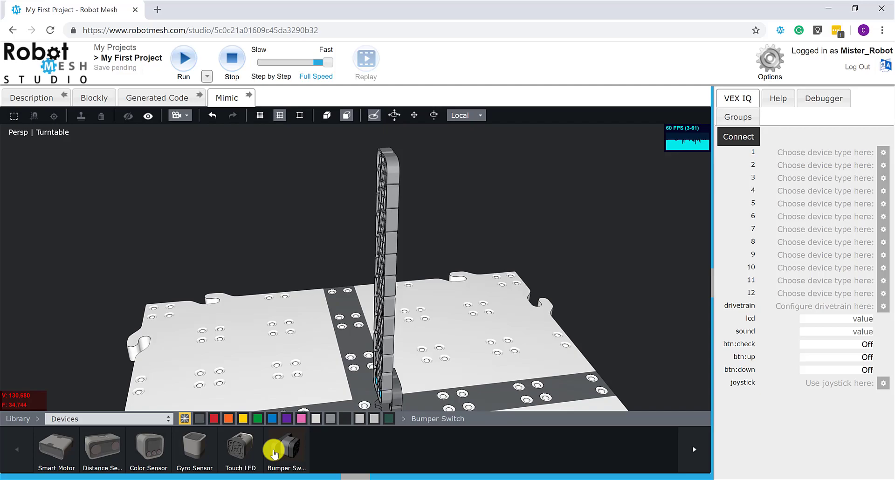
left_click(127, 409)
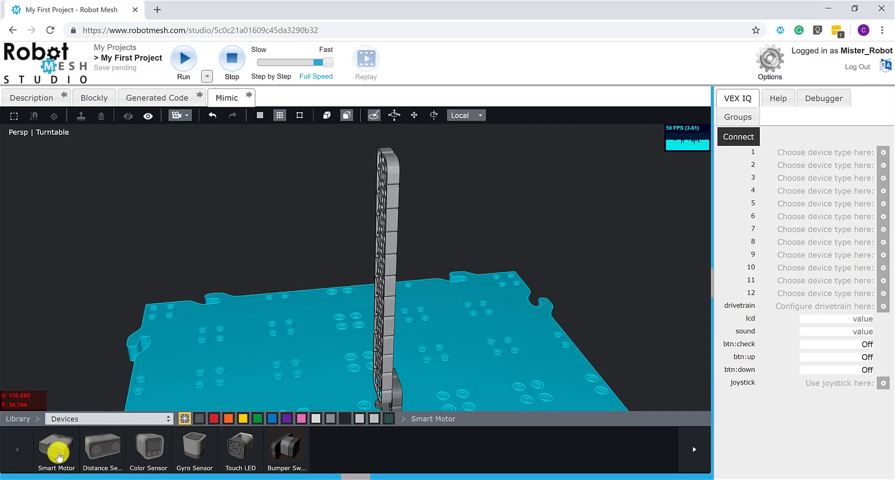
left_click_drag(59, 456, 381, 373)
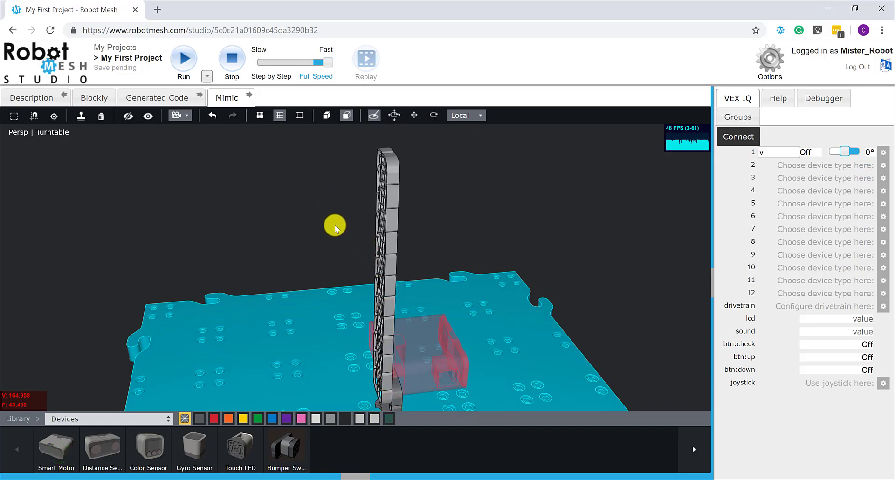
- Lift the Smart Motor with the move gizmo onto the top of the upright 2x12 beam
left_click(464, 243)
left_click(562, 239)
middle_click_drag(548, 236, 510, 221)
left_click(395, 114)
left_click_drag(357, 351, 364, 130)
left_click_drag(412, 274, 526, 303)
left_click_drag(431, 192, 432, 144)
left_click(511, 191)
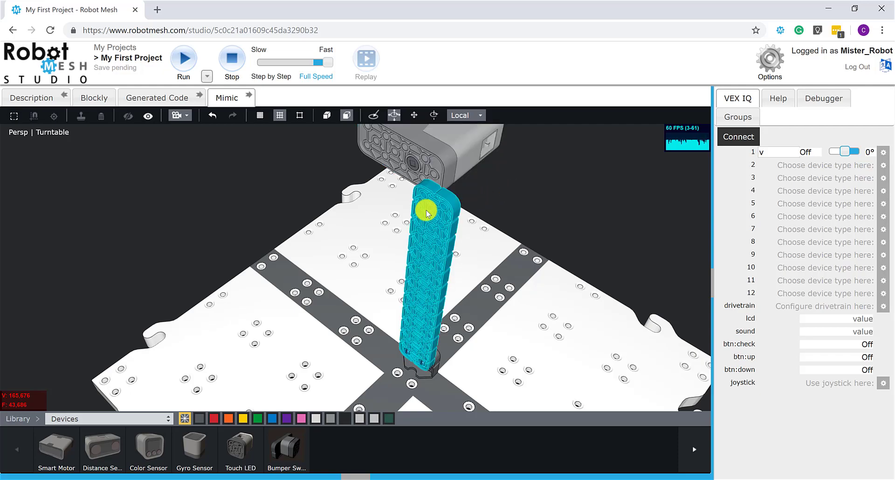
scroll(541, 211, "down", 3)
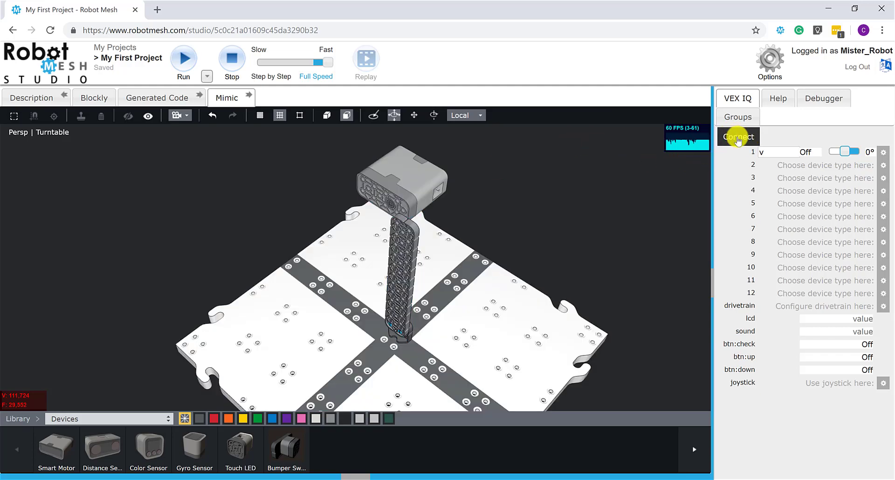
left_click(737, 139)
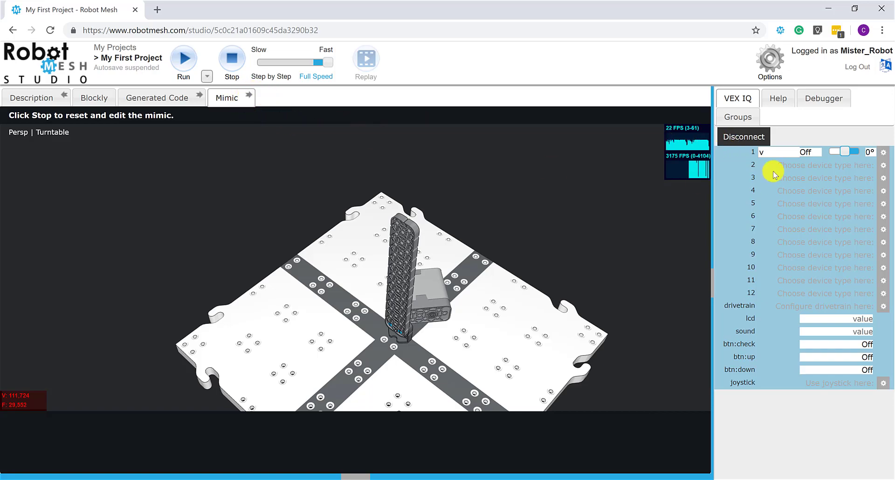
left_click(750, 138)
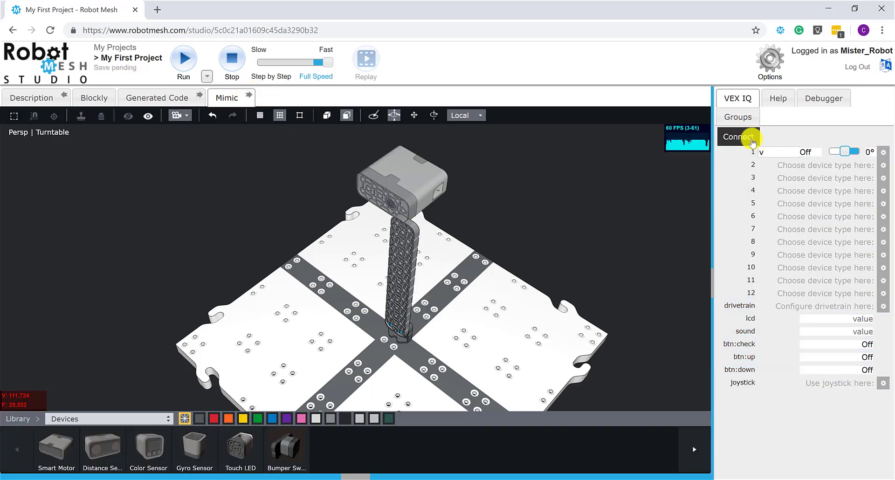
left_click(751, 139)
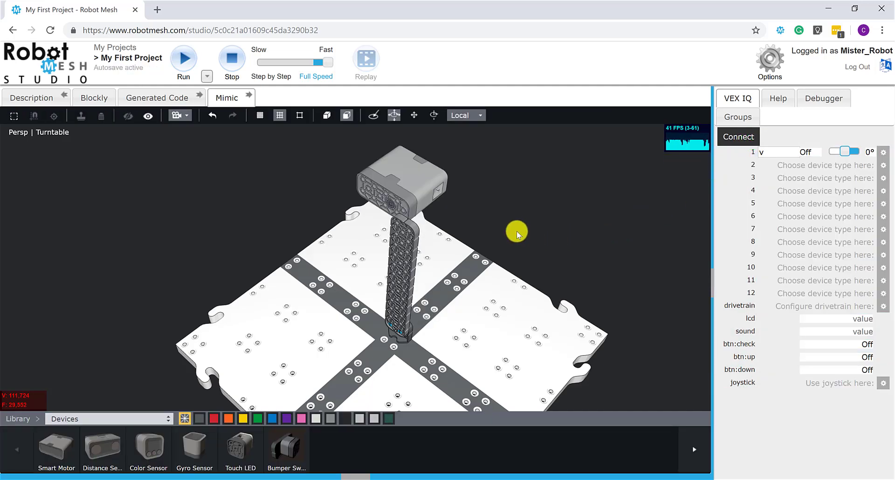
- Place two 1x1 connector pins from the Connector Pins library into the beam's top holes
scroll(517, 230, "up", 3)
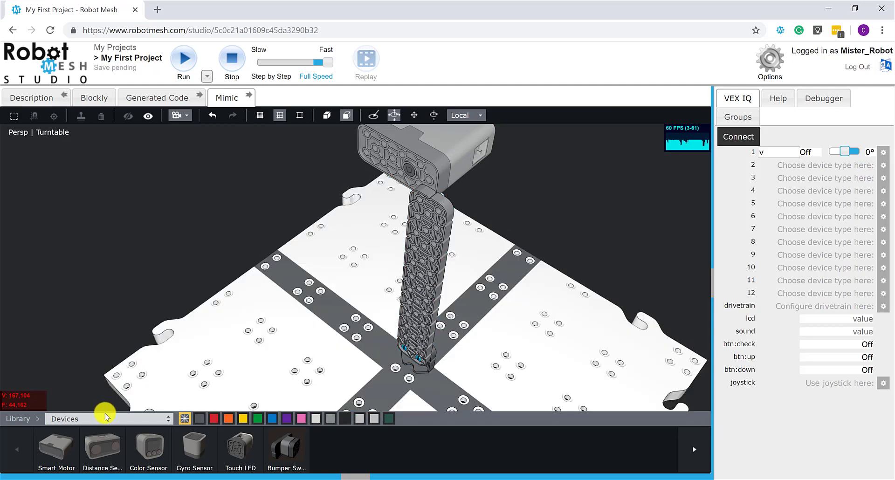
left_click(105, 418)
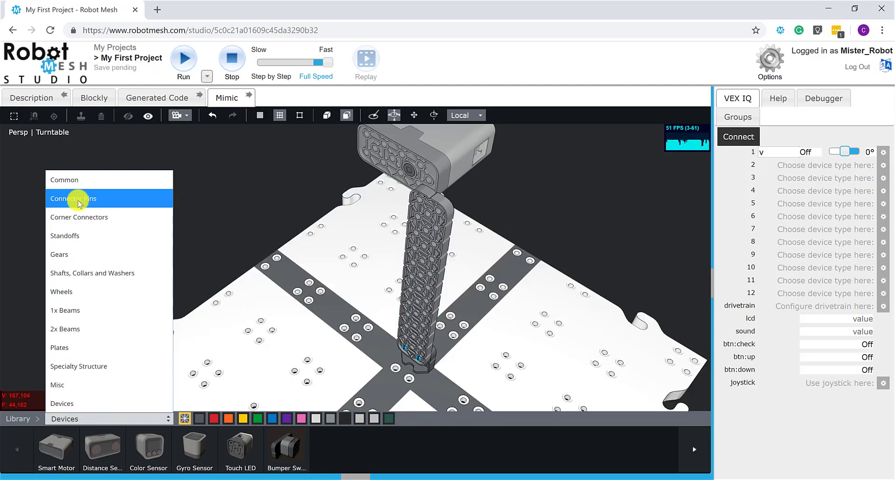
left_click(78, 200)
left_click(376, 116)
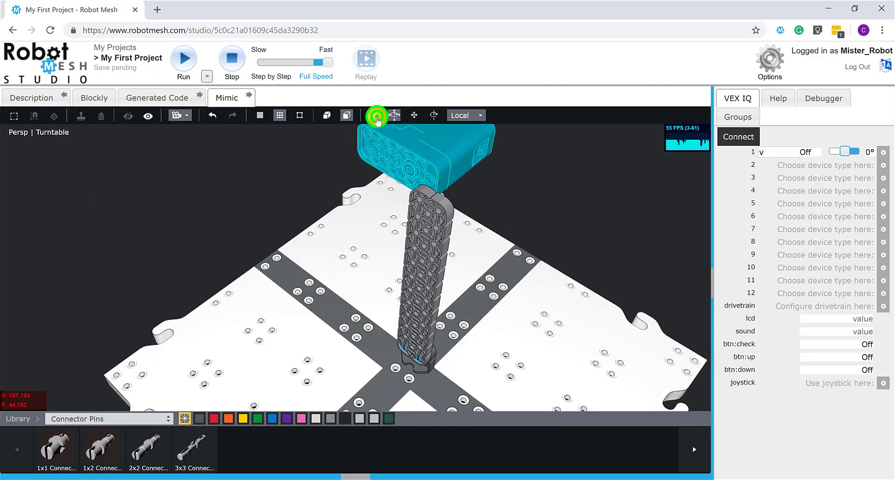
left_click(53, 447)
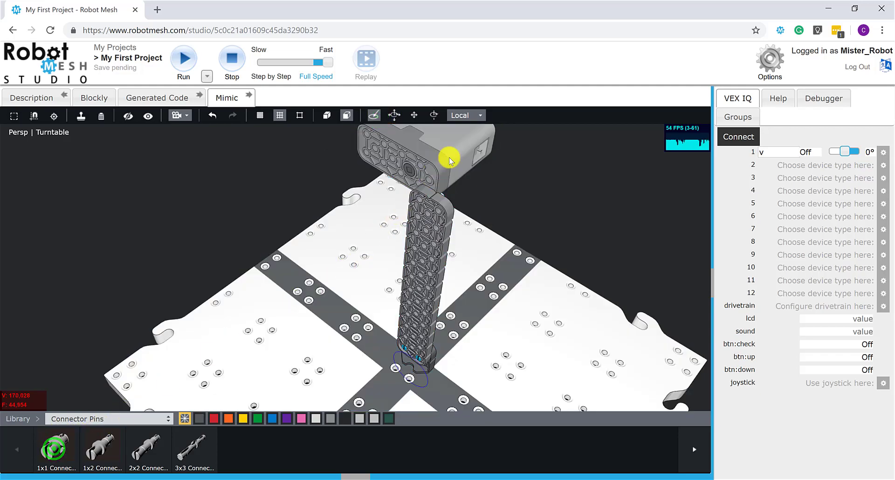
left_click(444, 215)
left_click(53, 447)
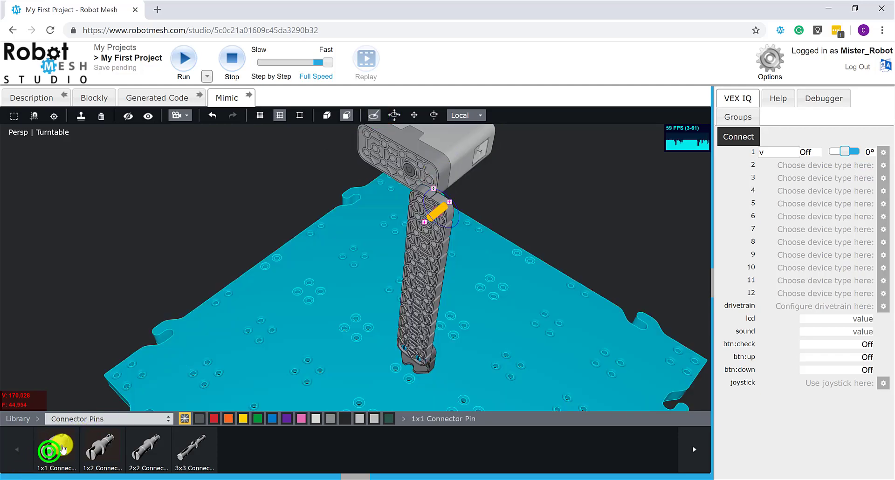
left_click(423, 199)
left_click(576, 196)
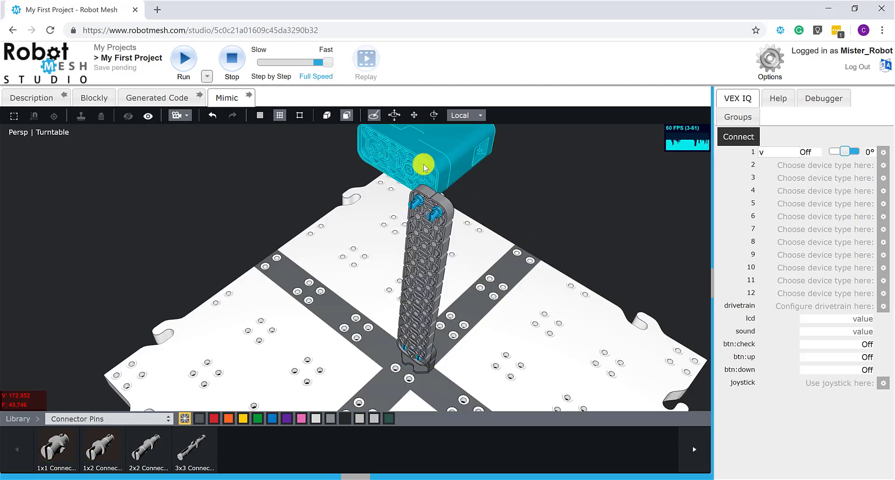
- Drag the smart motor onto the top of the upright beam
left_click(366, 135)
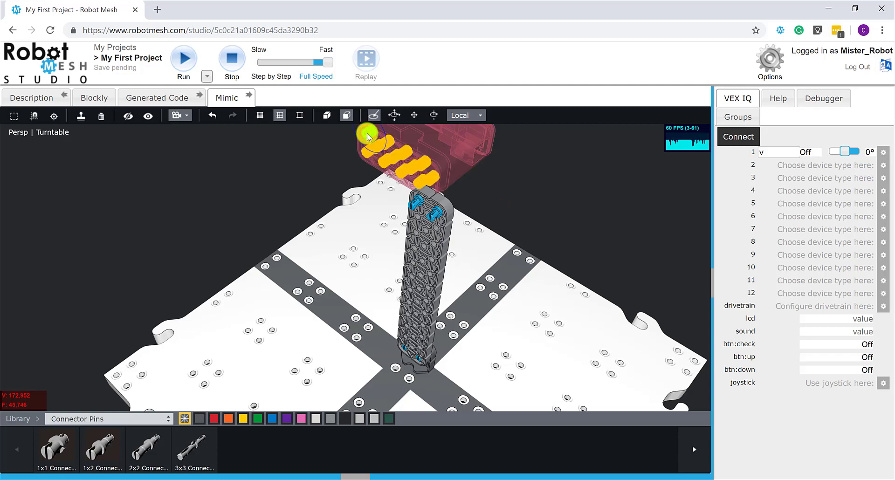
left_click_drag(367, 132, 417, 202)
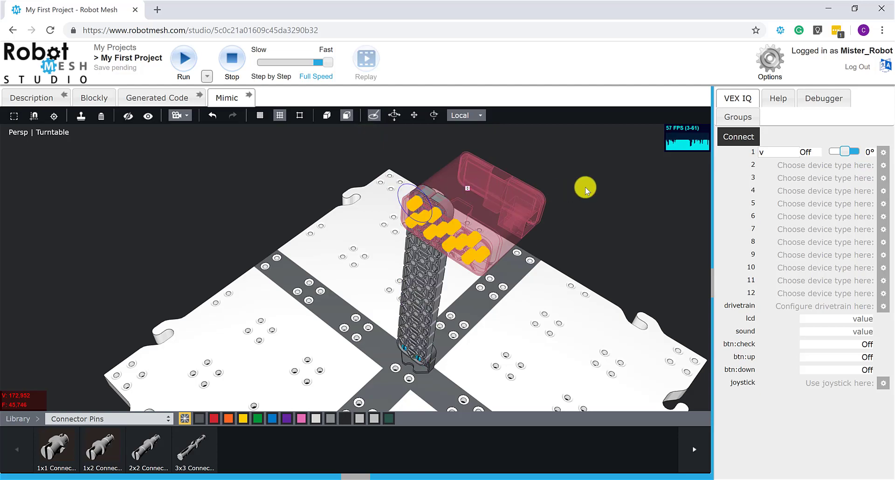
left_click(596, 180)
left_click_drag(601, 182, 549, 178)
- Rotate the smart motor about 90° to the beam's other side
left_click(435, 206)
left_click(395, 116)
left_click_drag(434, 275, 407, 283)
left_click(577, 223)
left_click_drag(577, 248, 366, 220)
- Snap-place the smart motor onto the top of the beam
left_click(217, 235)
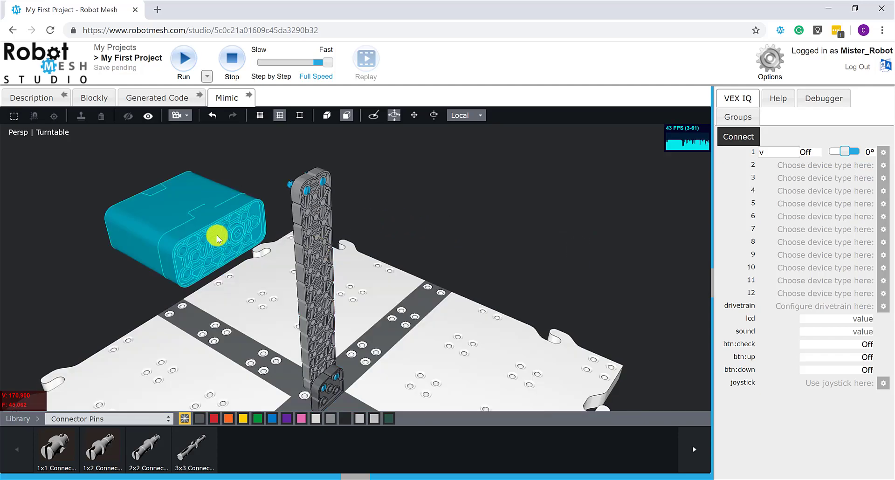
left_click(185, 254)
left_click(371, 115)
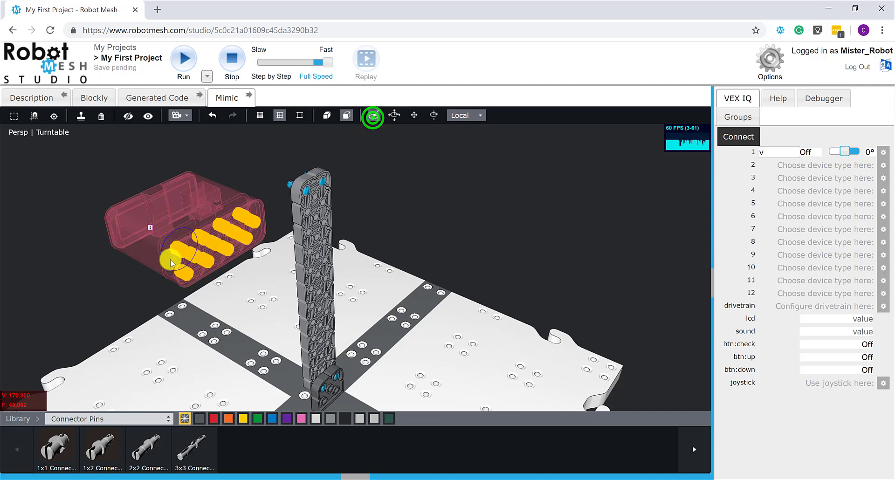
left_click_drag(181, 248, 318, 178)
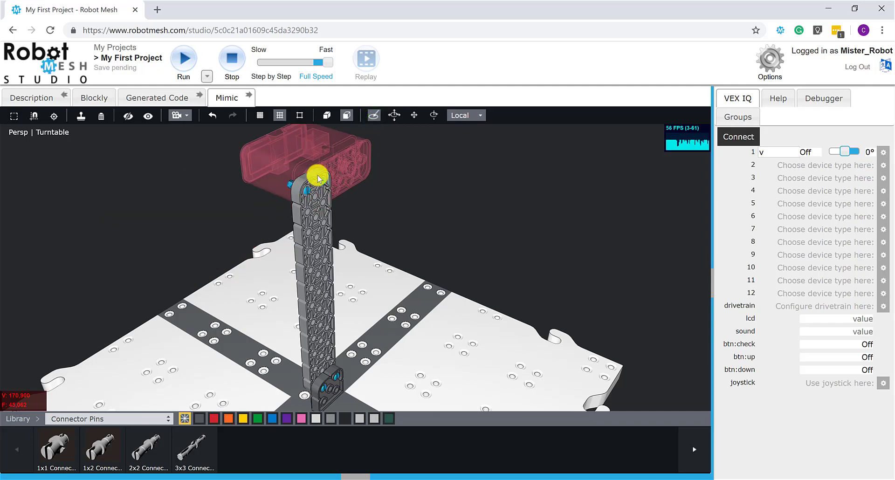
left_click(420, 196)
- Pull the motor off the beam top and zoom in to check its alignment
left_click(319, 162)
left_click(315, 181)
left_click(308, 165)
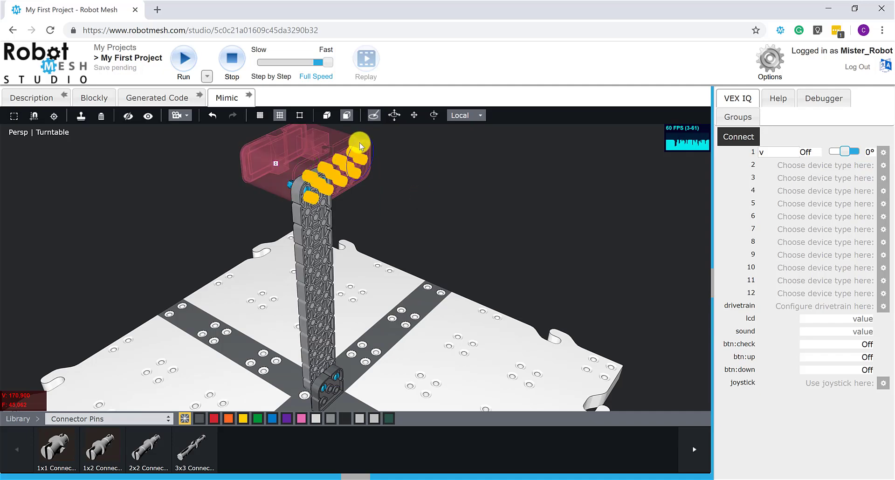
left_click_drag(360, 142, 404, 169)
right_click_drag(403, 169, 415, 192)
middle_click_drag(441, 346, 442, 338)
scroll(442, 338, "up", 2)
- Snap the motor onto the beam's two top pins and orbit to verify the fit
left_click(424, 157)
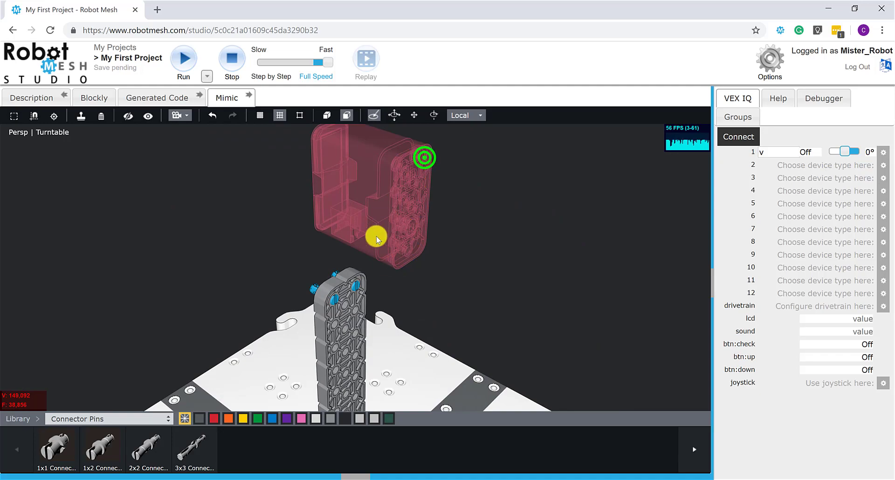
left_click_drag(370, 248, 338, 273)
left_click(451, 250)
right_click_drag(451, 251, 483, 229)
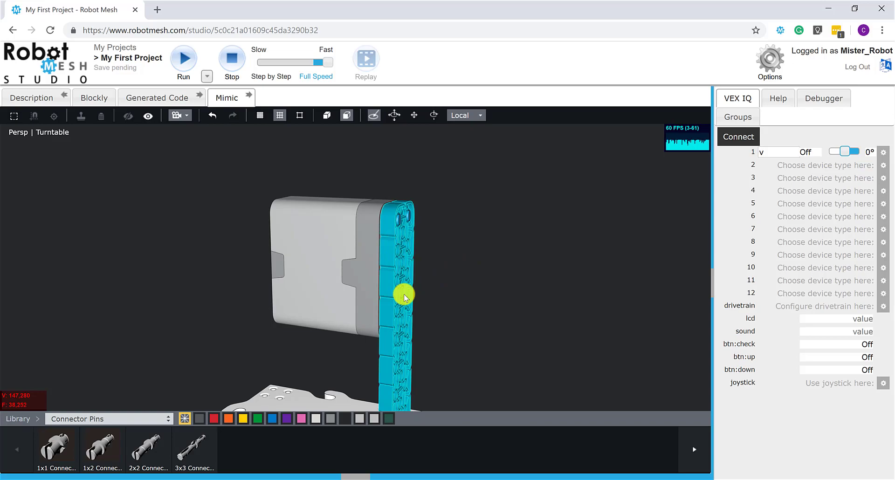
right_click_drag(523, 332, 477, 319)
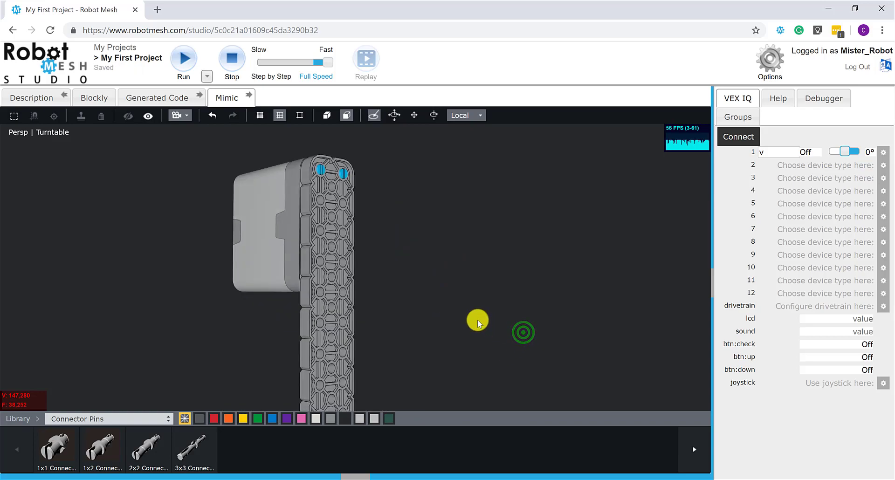
- Hide the upright 2x12 beam and orbit to the Smart Motor's front face
left_click(308, 326)
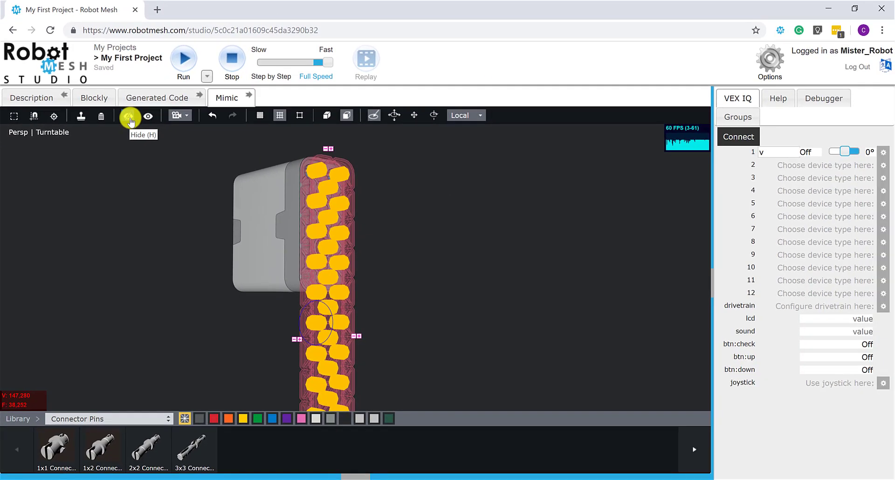
left_click(130, 119)
left_click_drag(188, 302, 222, 305)
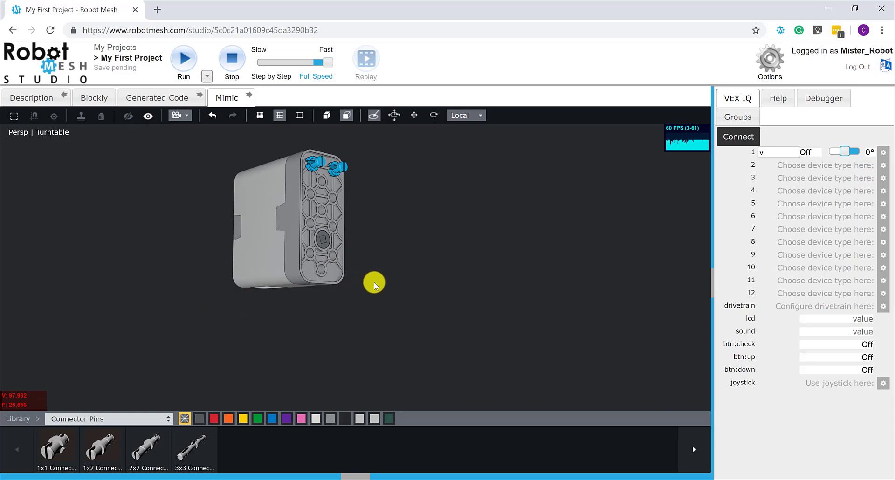
left_click(318, 247)
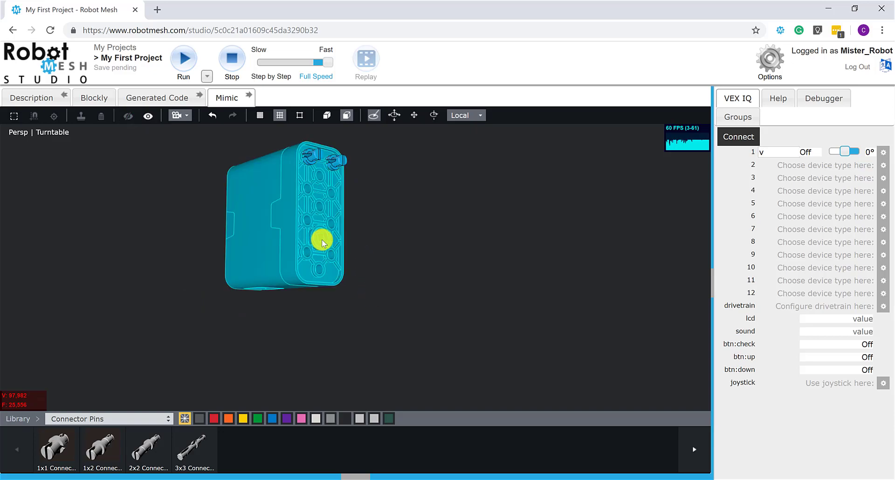
left_click(180, 364)
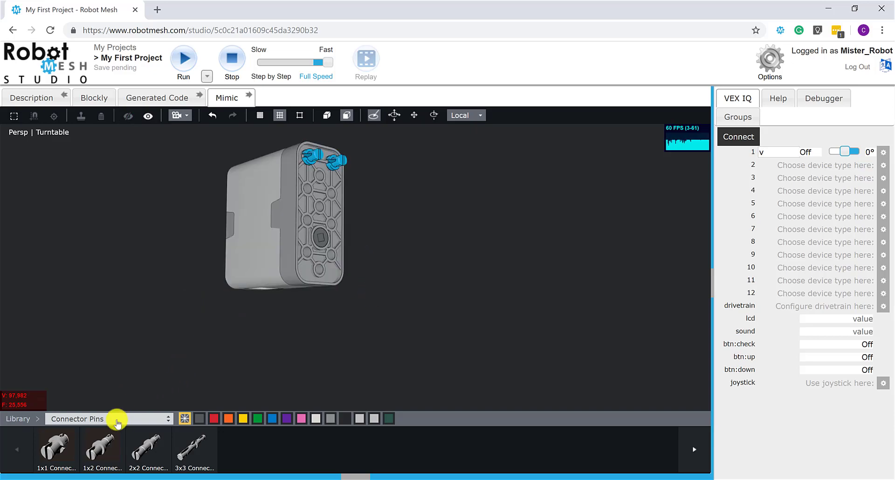
- Insert a 4x Pitch Plastic Shaft into the Smart Motor's centre hole and adjust its depth
left_click(117, 421)
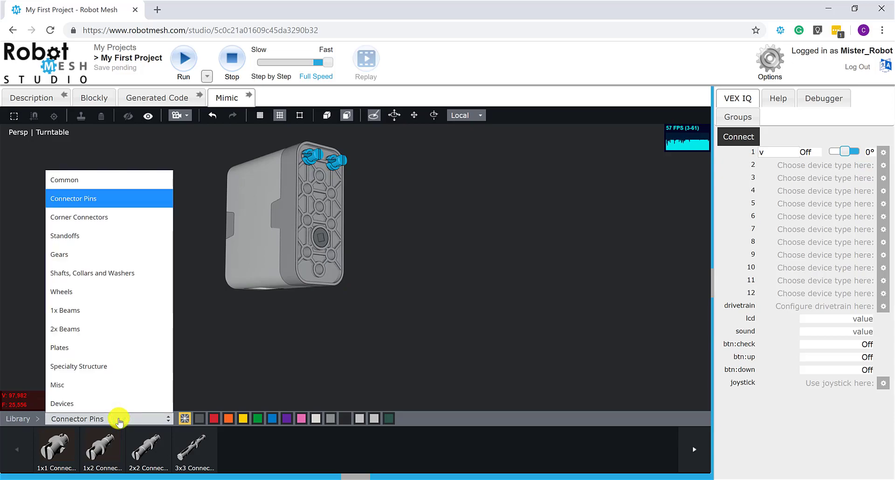
left_click(129, 279)
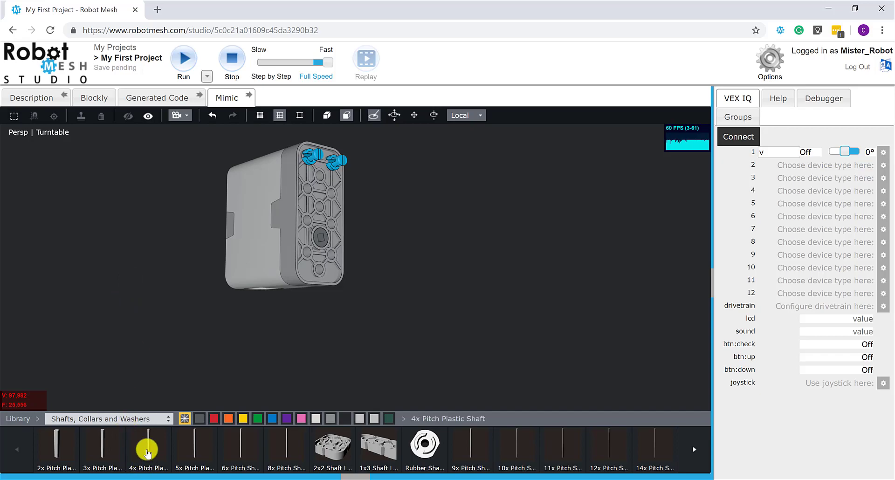
left_click(148, 453)
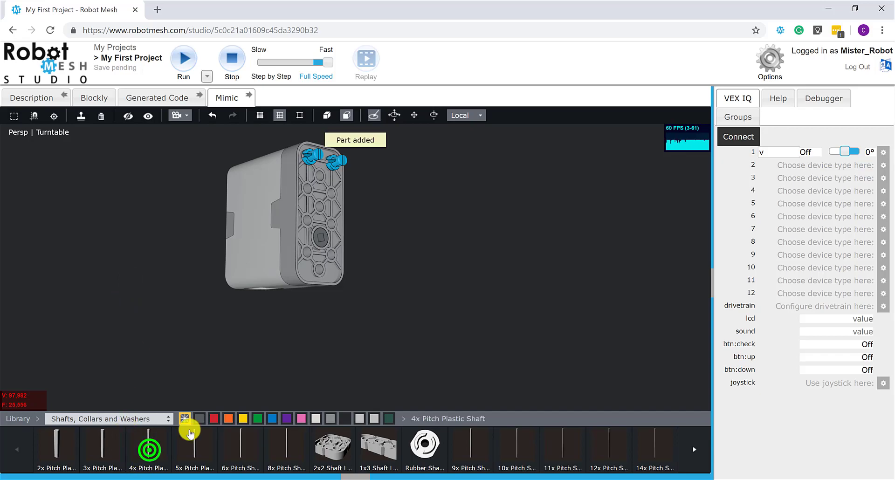
left_click(322, 232)
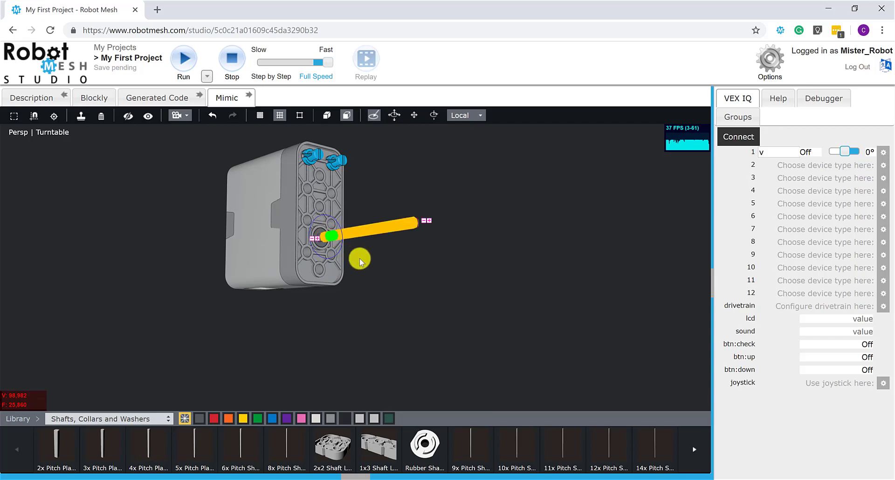
left_click(375, 227)
left_click_drag(383, 228, 329, 247)
left_click(342, 228)
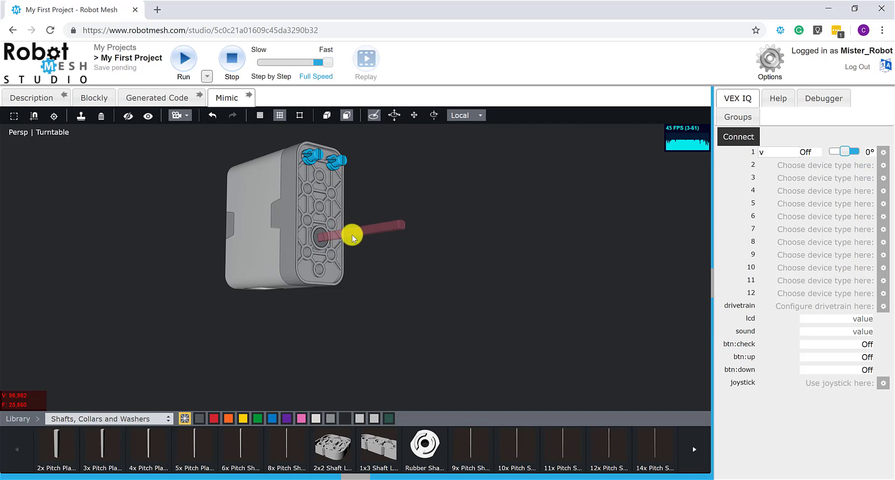
- Run the mimic briefly with Connect, then Disconnect to return to edit mode
left_click(536, 230)
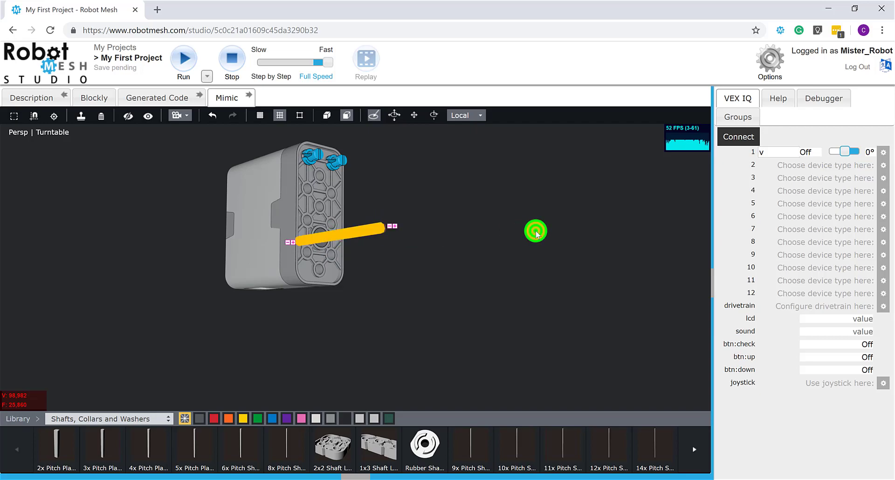
left_click(733, 137)
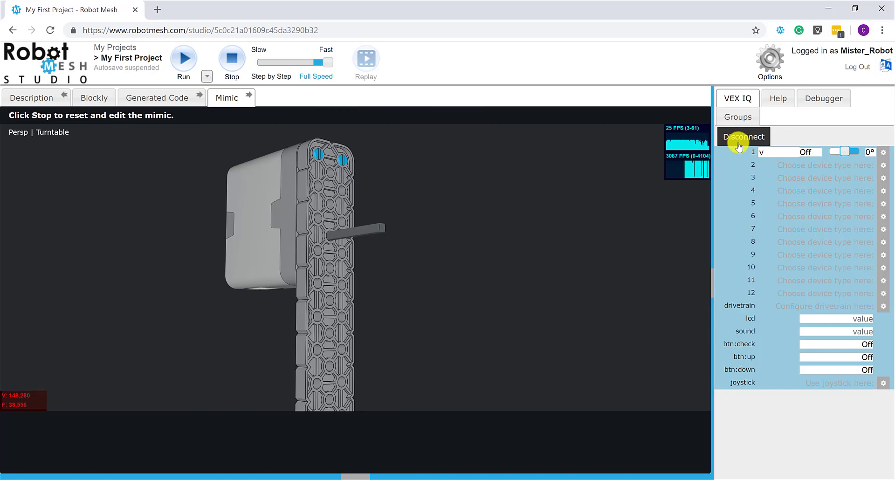
left_click(738, 145)
left_click_drag(551, 199, 607, 208)
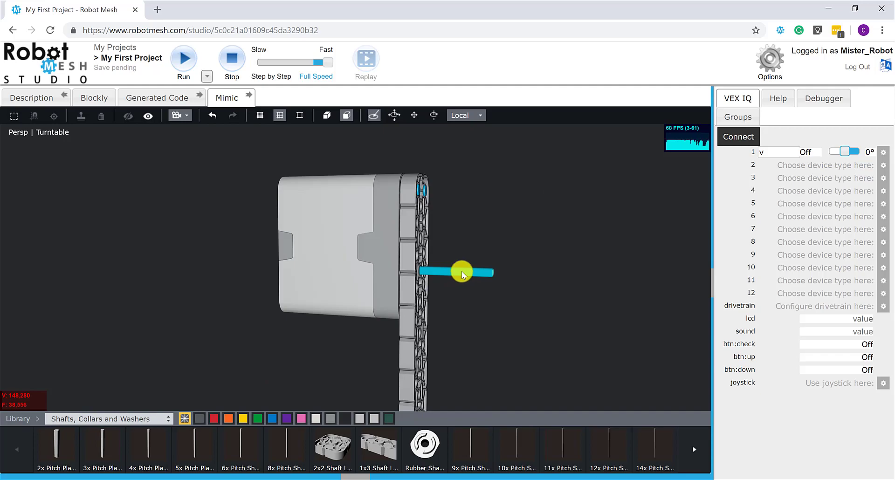
- Place a 12 Tooth Gear from the Gears library onto the motor shaft
left_click(96, 419)
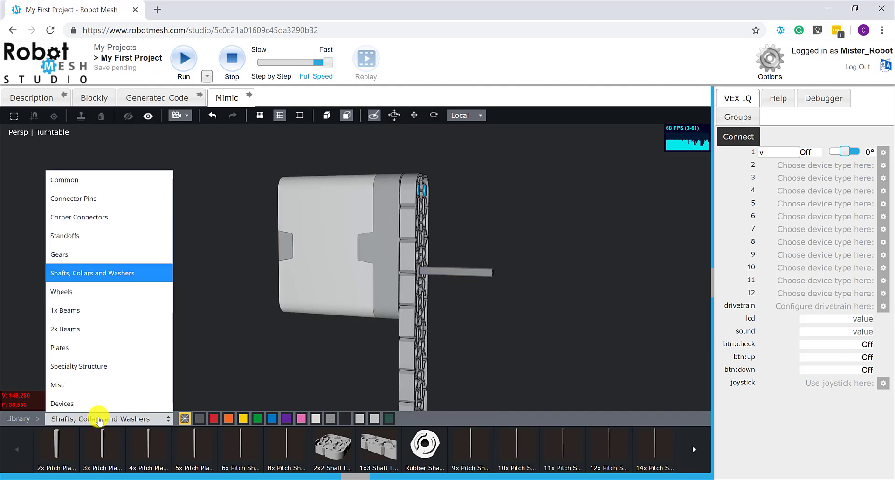
left_click(130, 254)
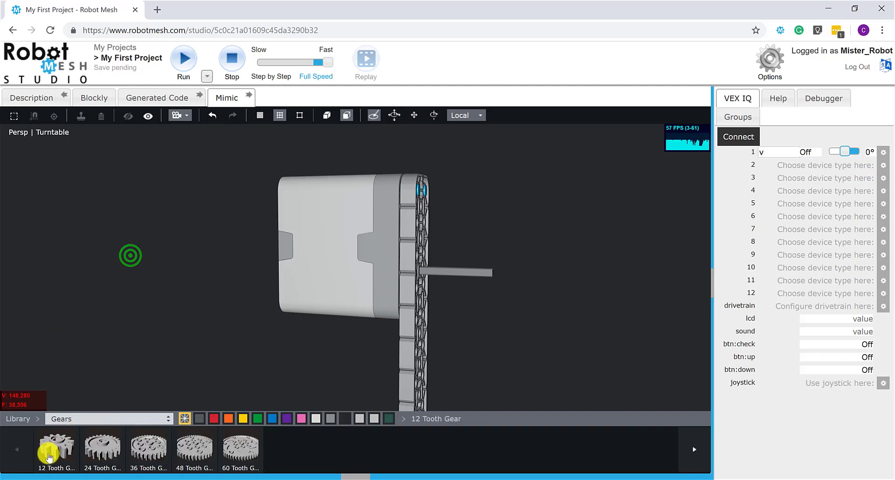
left_click_drag(54, 448, 445, 273)
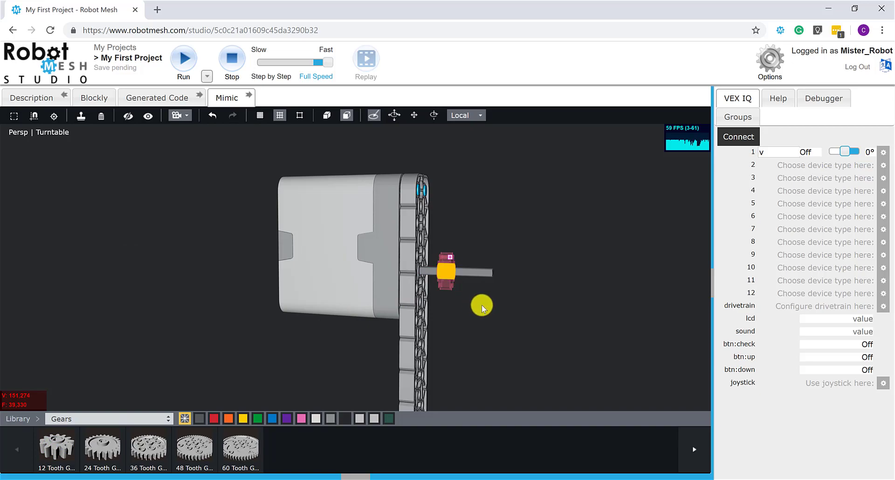
left_click_drag(524, 313, 460, 310)
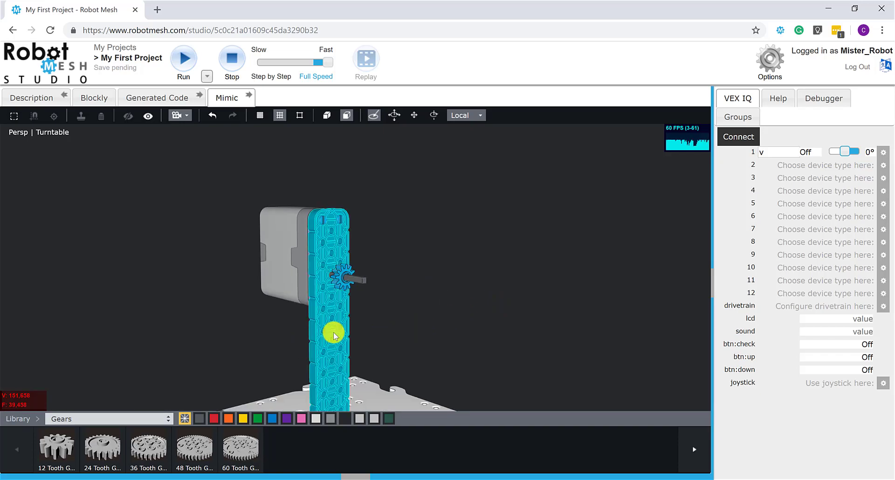
- Insert a 4x Pitch Plastic Shaft into the beam hole just below the 12-tooth gear
left_click(333, 340)
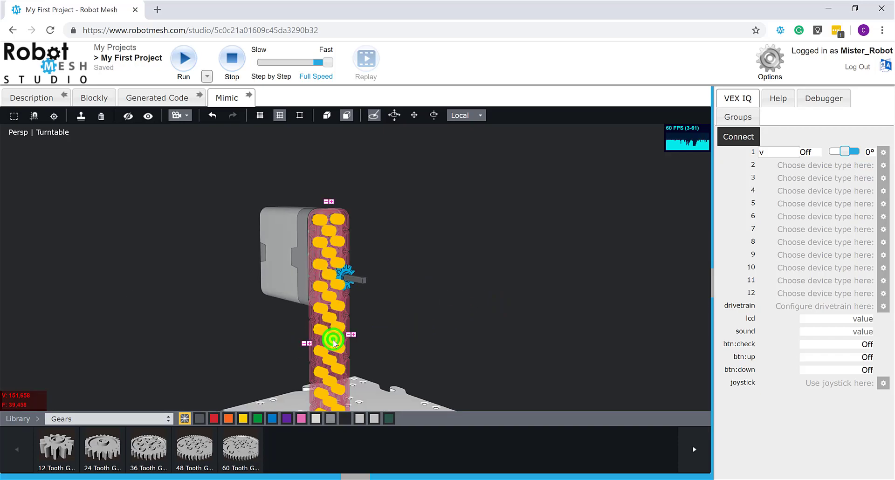
left_click(110, 417)
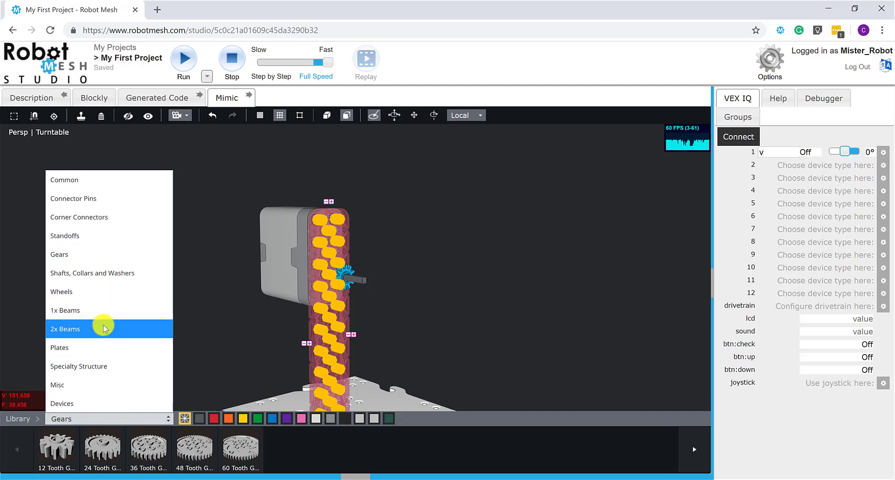
left_click(117, 277)
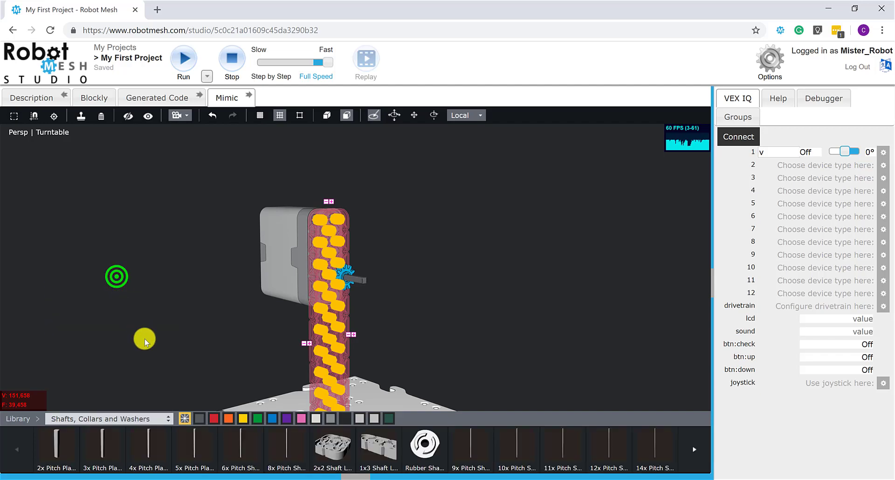
left_click(149, 452)
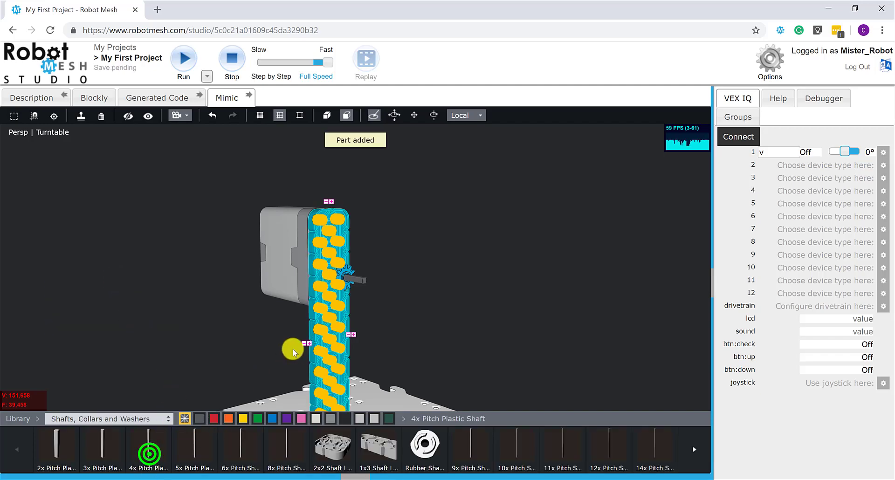
left_click(333, 325)
mouse_move(408, 292)
left_mouse_down()
mouse_move(463, 293)
mouse_move(428, 313)
mouse_move(389, 312)
left_mouse_up()
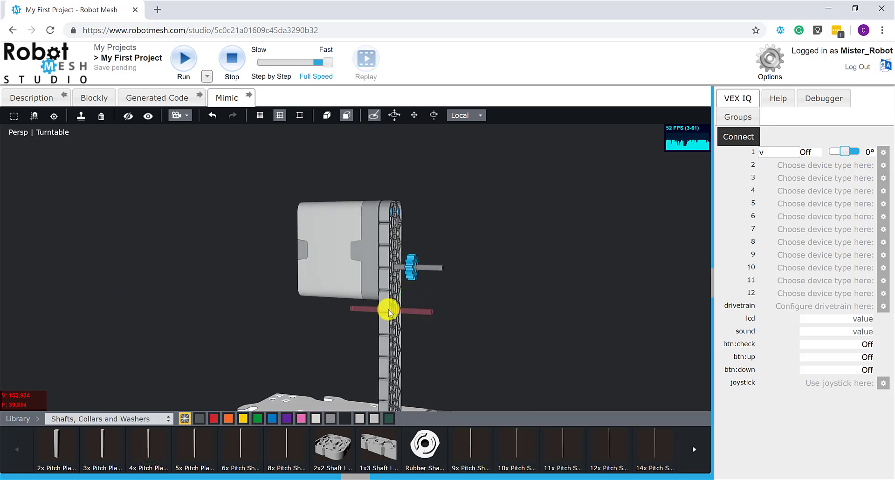
left_click(494, 278)
scroll(497, 284, "up", 5)
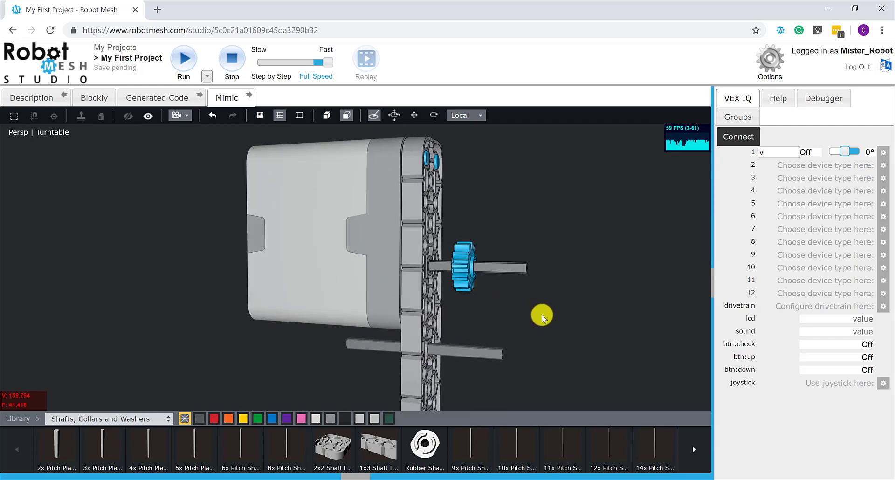
left_click_drag(546, 307, 544, 307)
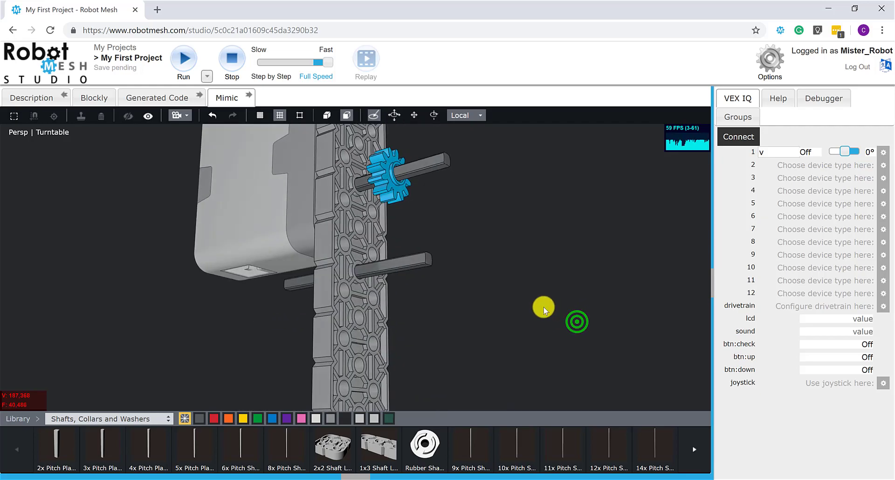
- Attach a 36 Tooth Gear to the lower shaft, meshing with the 12-tooth gear
left_click(115, 422)
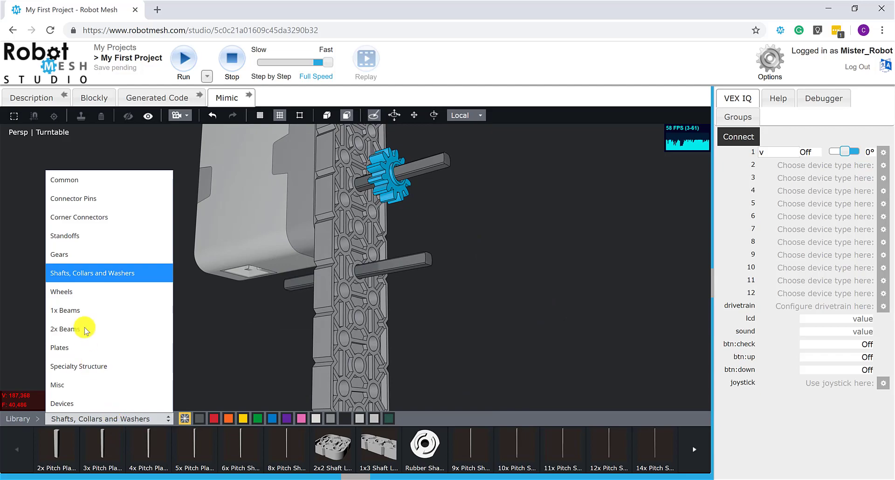
left_click(90, 254)
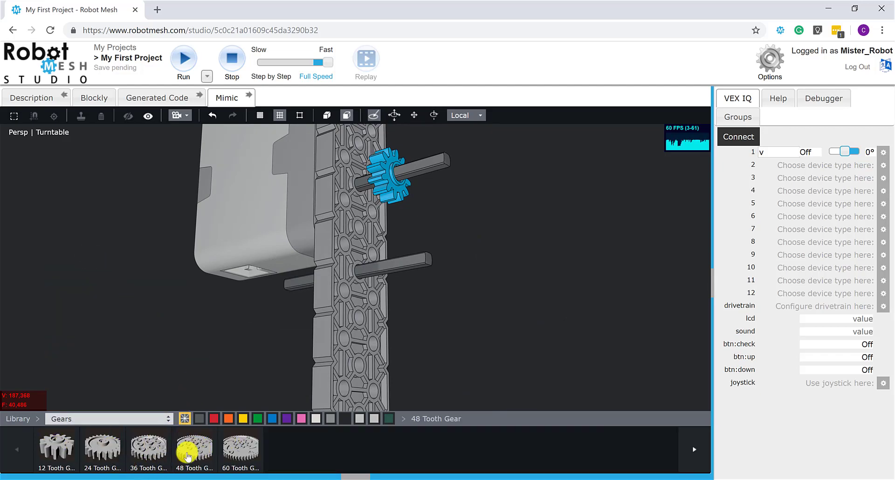
left_click(326, 238)
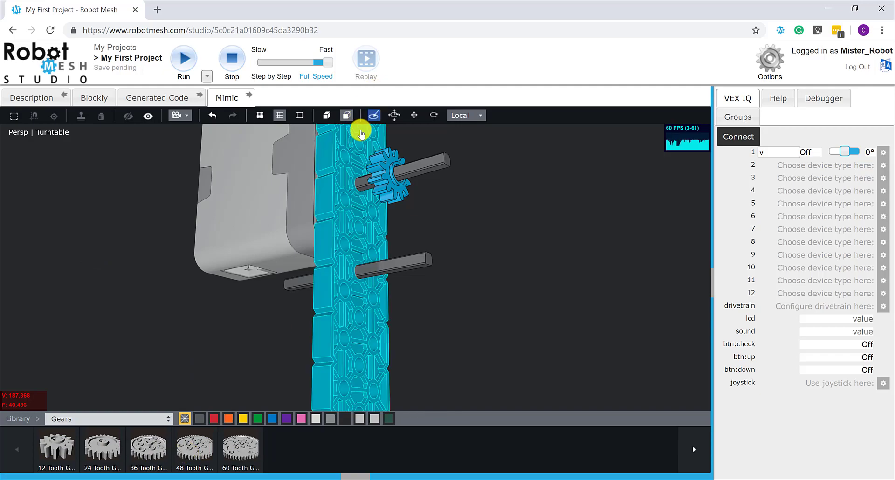
left_click(147, 454)
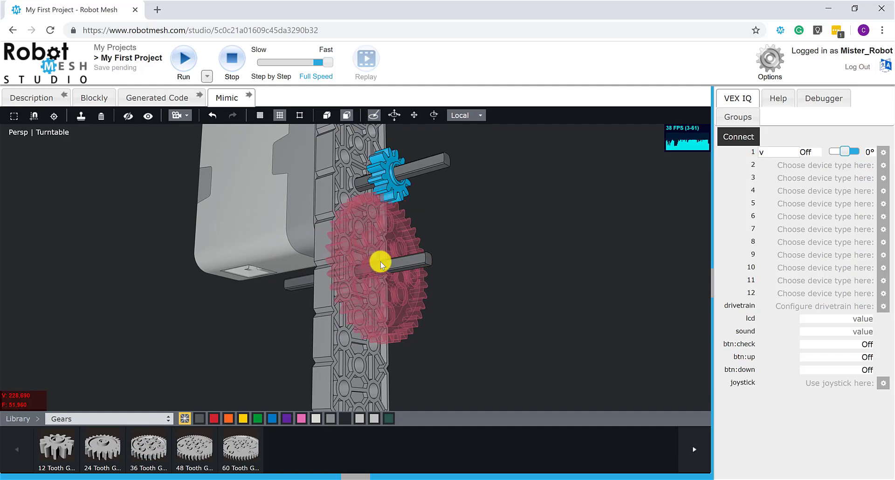
left_click(384, 261)
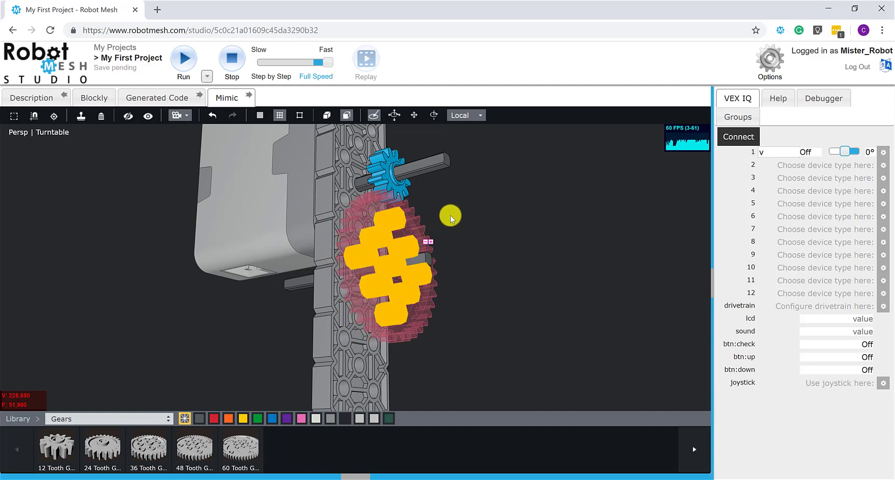
left_click_drag(457, 210, 471, 220)
right_click_drag(472, 223, 473, 219)
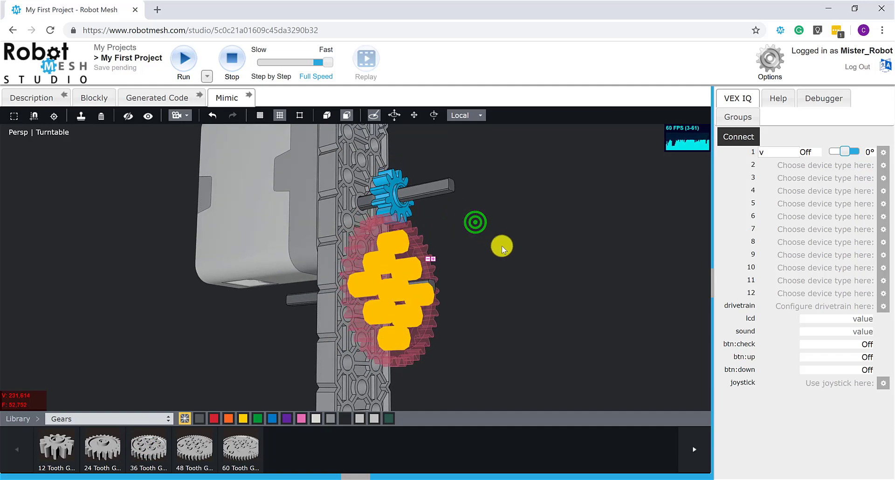
left_click(566, 274)
left_click_drag(566, 274, 495, 280)
scroll(474, 292, "down", 8)
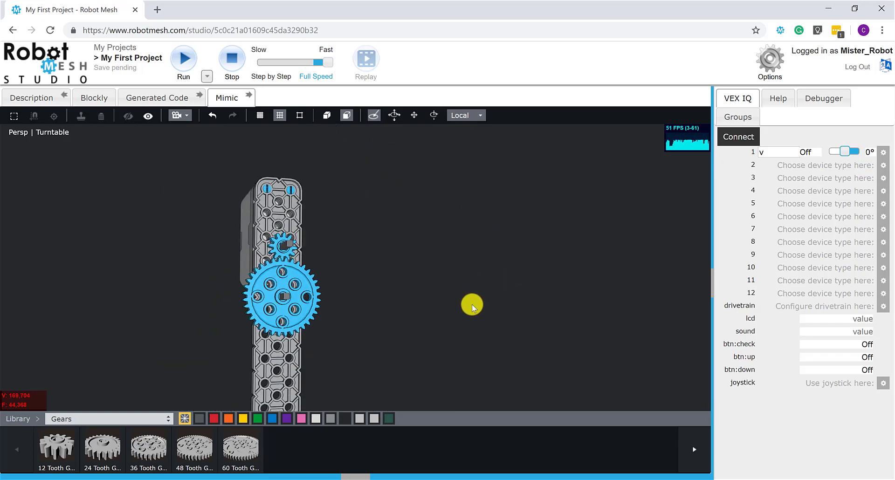
left_click_drag(445, 332, 459, 324)
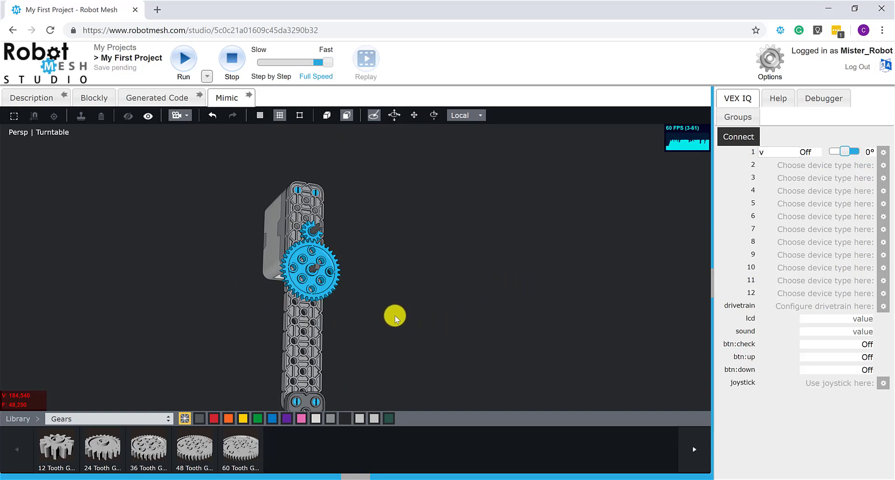
- Rename the port 1 Smart Motor to mainMotor and start the mimic again
left_click(321, 274)
left_click(750, 140)
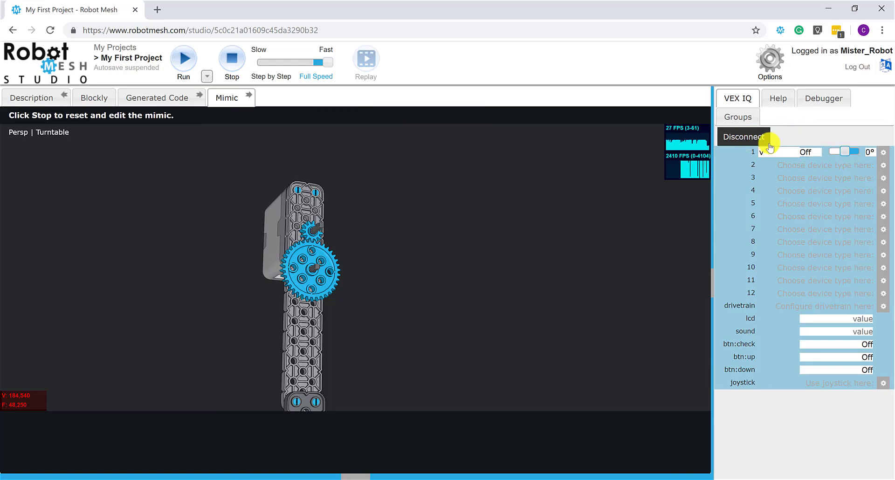
left_click(756, 136)
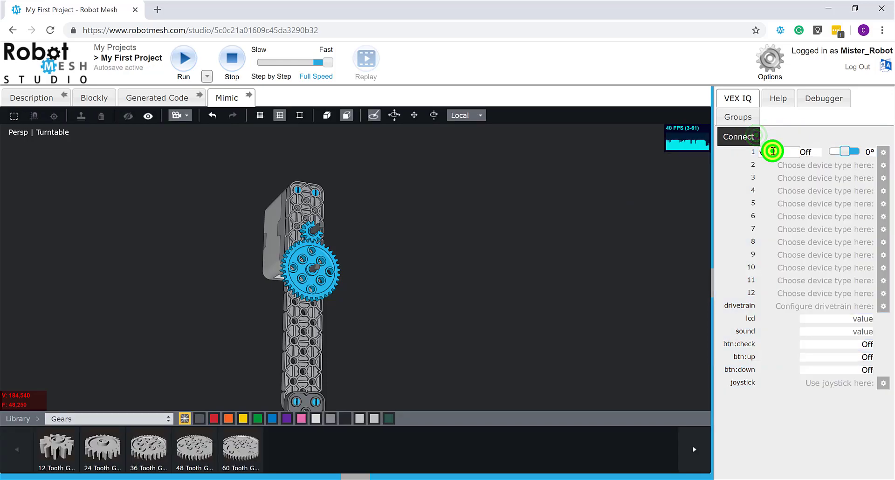
left_click_drag(750, 145, 718, 151)
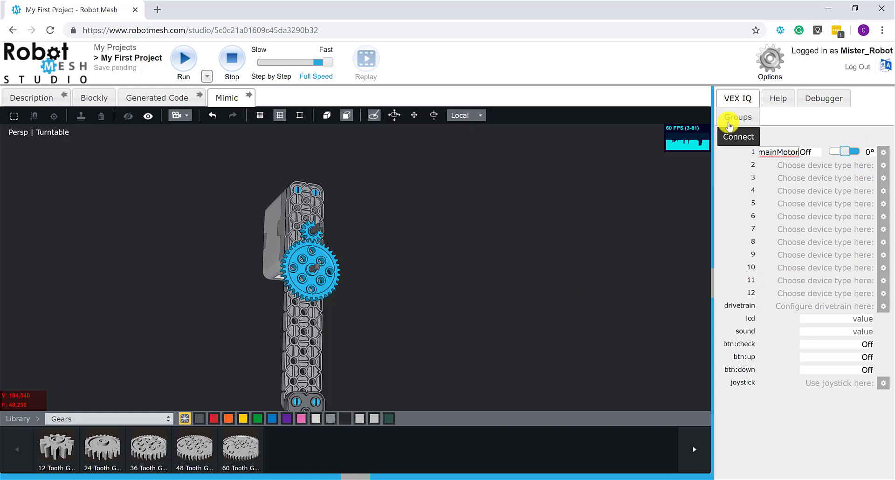
left_click(730, 136)
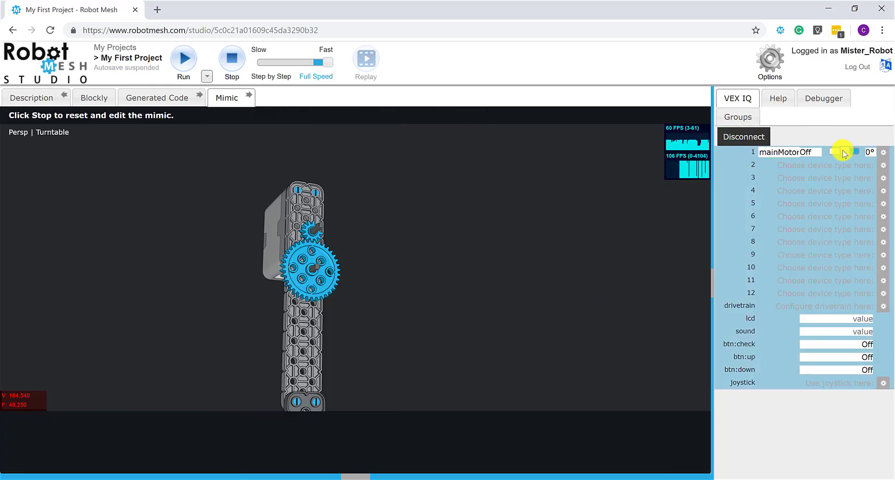
- Drive mainMotor forward and in reverse at varying speeds while watching the 12- and 36-tooth gears turn
mouse_move(838, 153)
left_mouse_down()
mouse_move(859, 152)
mouse_move(841, 152)
left_mouse_up()
scroll(413, 338, "up", 5)
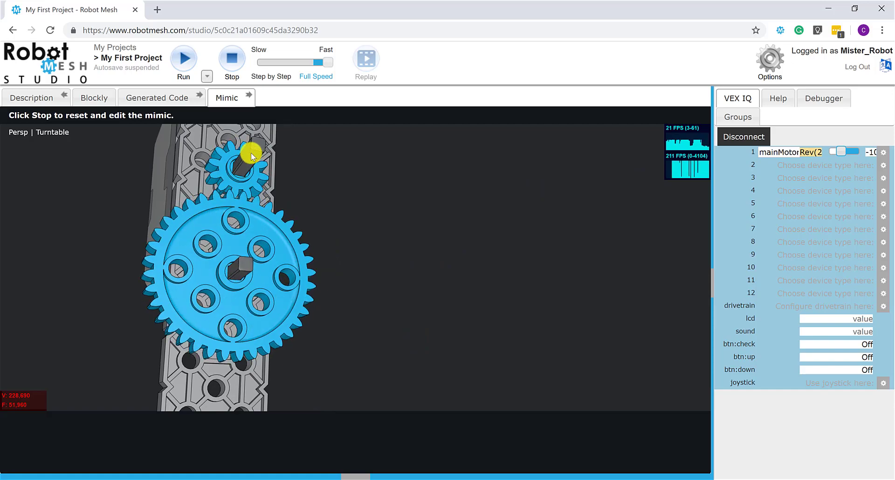
left_click_drag(343, 216, 433, 298)
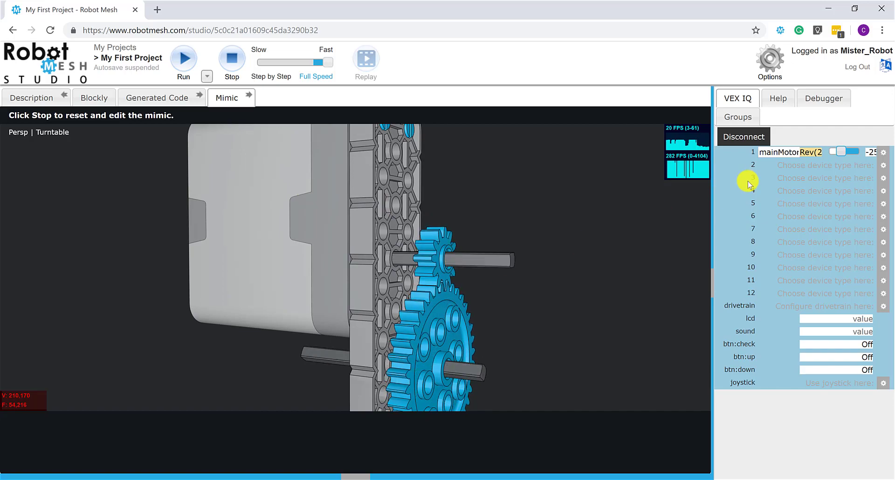
left_click_drag(845, 153, 852, 154)
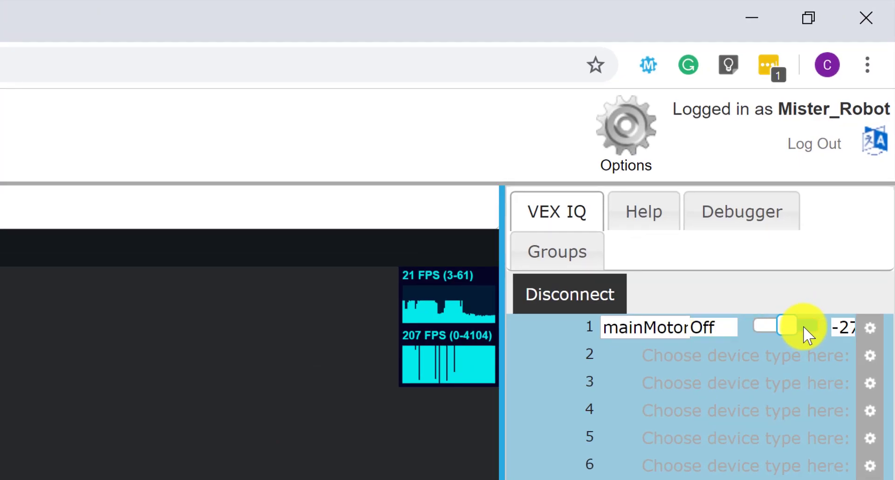
mouse_move(805, 331)
left_mouse_down()
mouse_move(813, 331)
mouse_move(793, 332)
mouse_move(793, 323)
left_mouse_up()
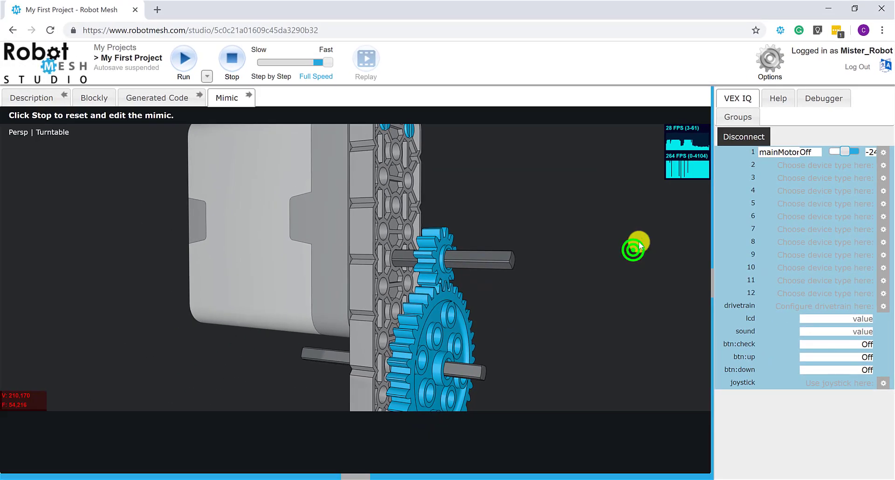
left_click_drag(640, 245, 661, 236)
mouse_move(857, 153)
left_mouse_down()
mouse_move(833, 152)
mouse_move(859, 150)
left_mouse_up()
left_click_drag(583, 214, 494, 241)
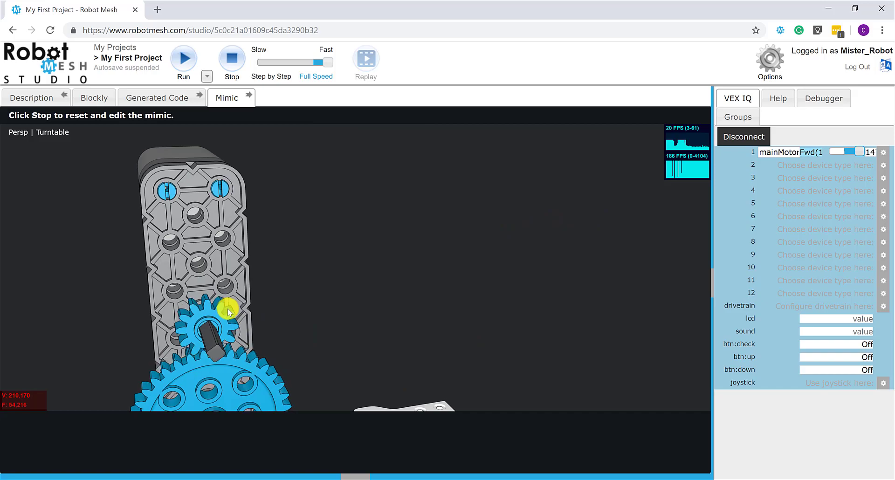
left_click_drag(862, 150, 854, 152)
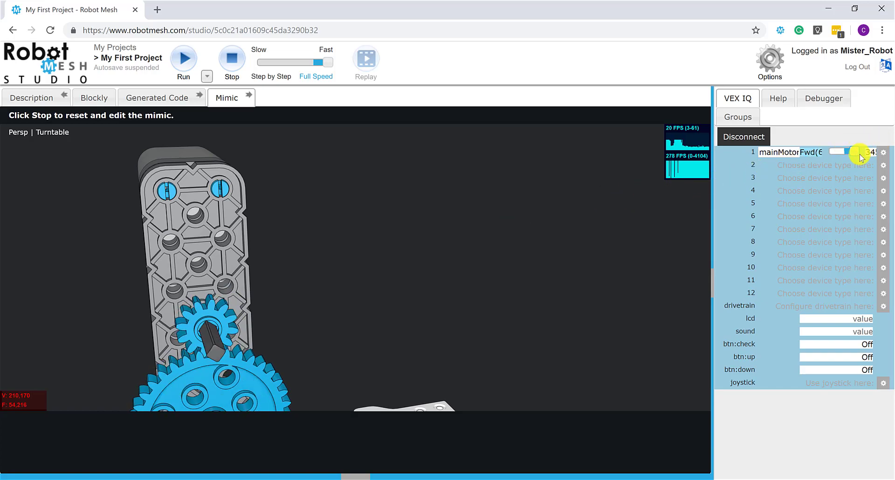
left_click_drag(855, 151, 840, 152)
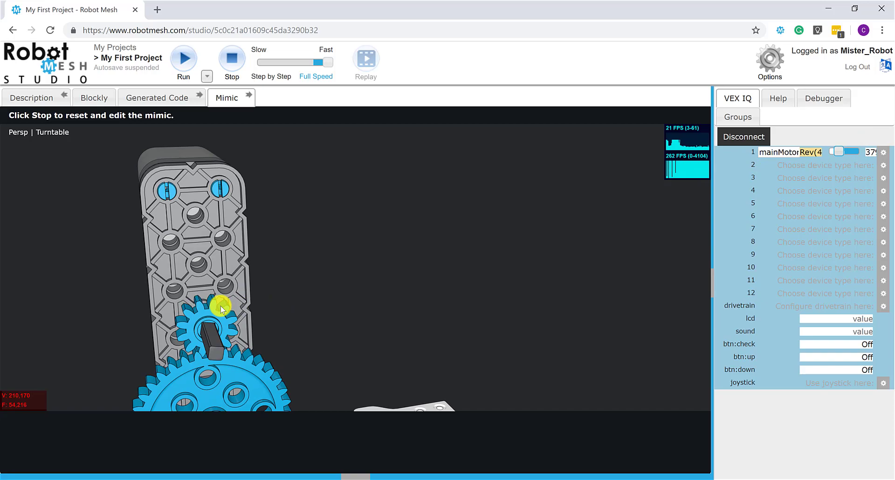
scroll(415, 296, "down", 2)
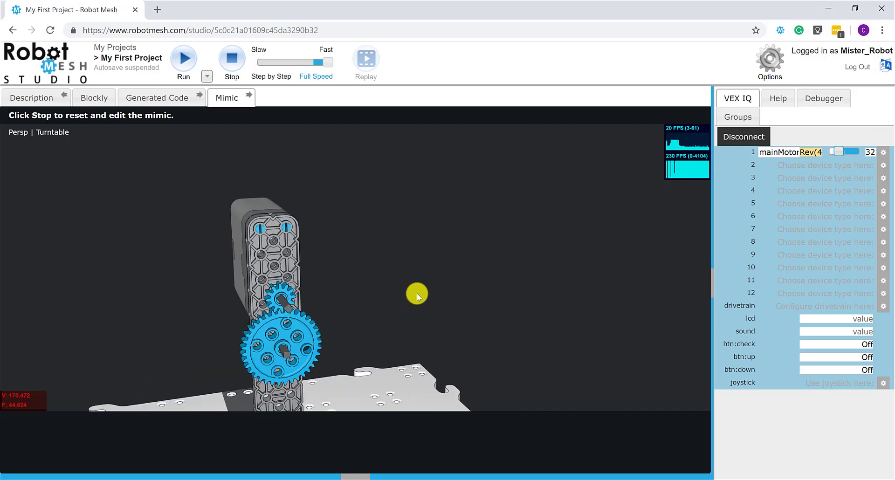